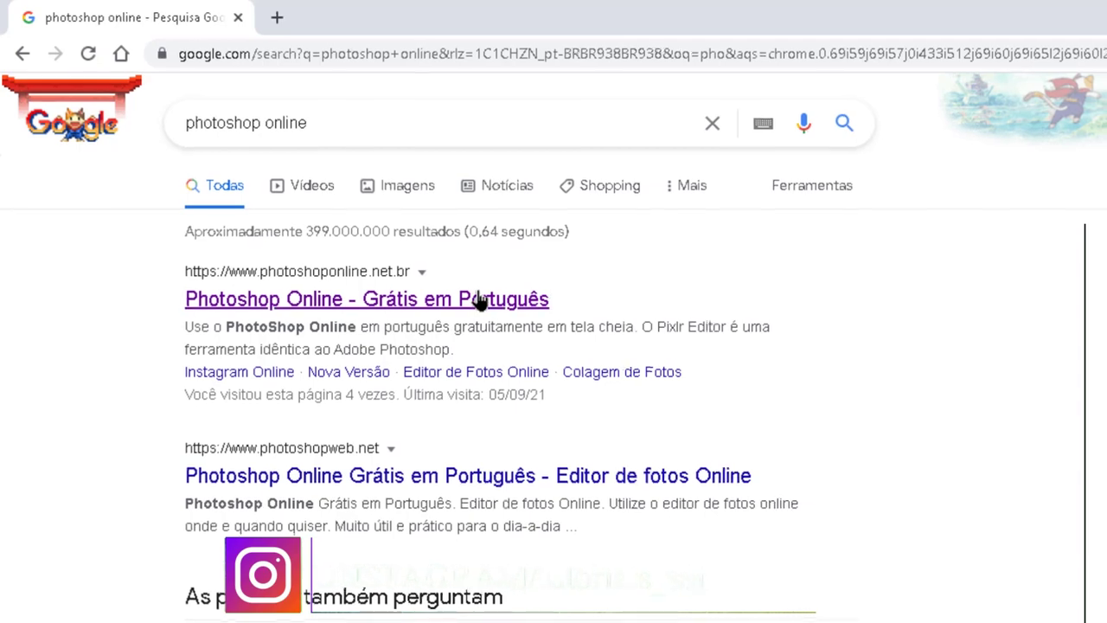
Launch the Photopea editor from the Photoshop Online site and open the disco image from the desktop
{"action": "left_click", "coordinate": [511, 299]}
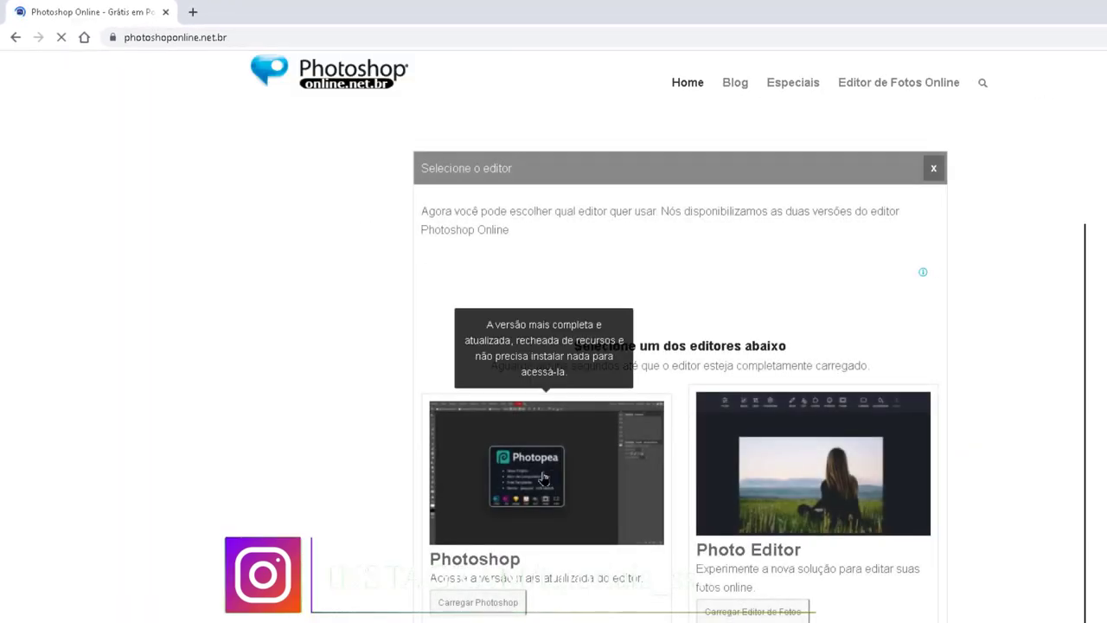
{"action": "left_click", "coordinate": [543, 481]}
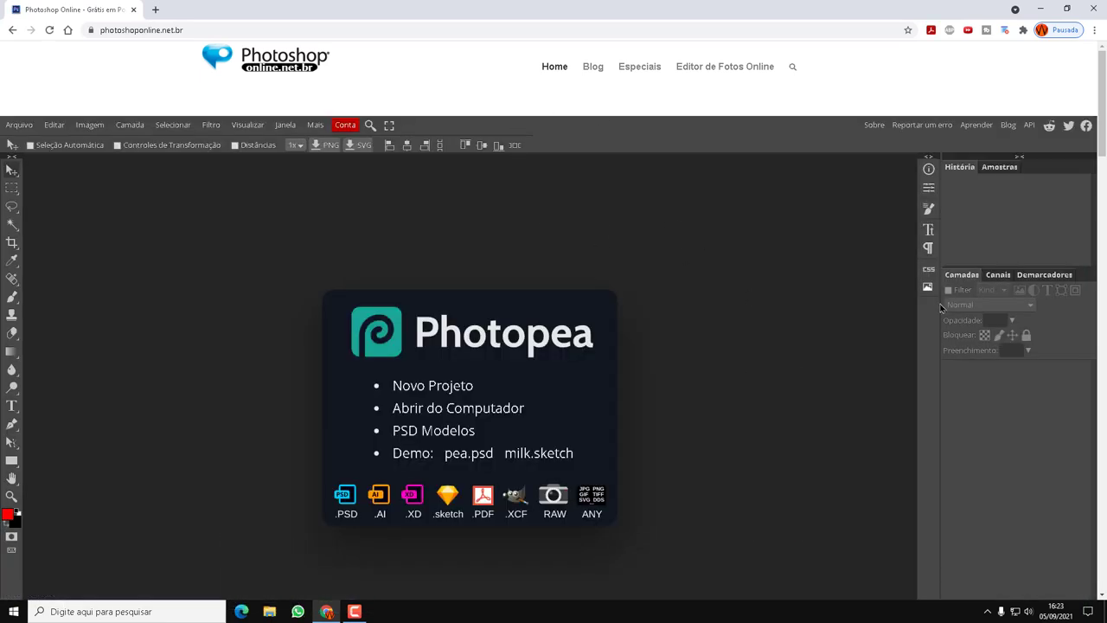
{"action": "left_click", "coordinate": [460, 411]}
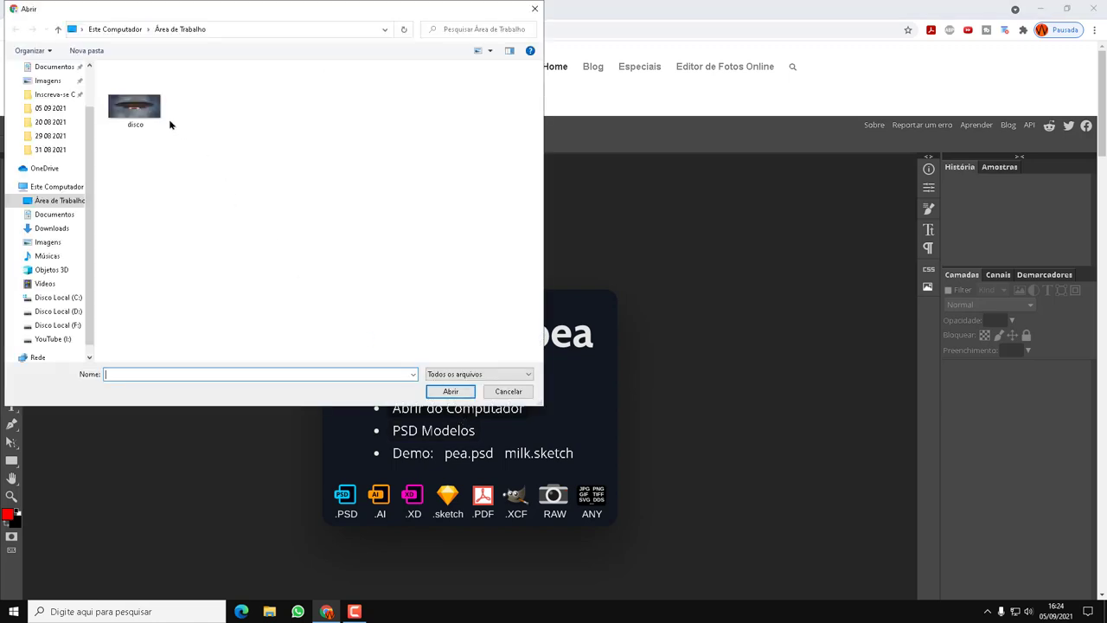
{"action": "left_click", "coordinate": [115, 121]}
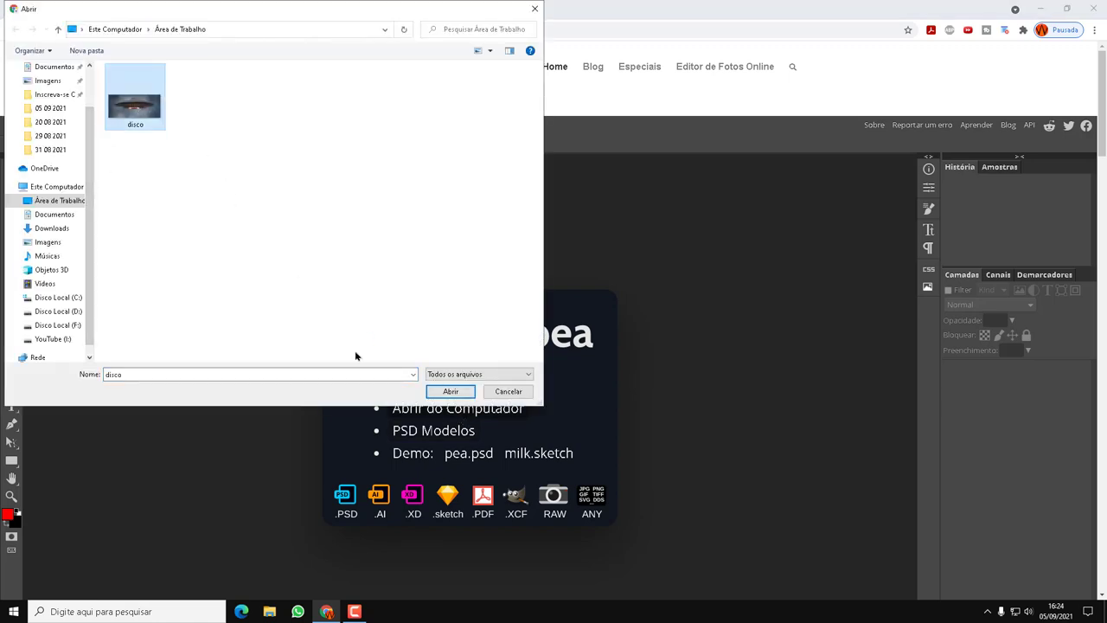
{"action": "left_click", "coordinate": [451, 391]}
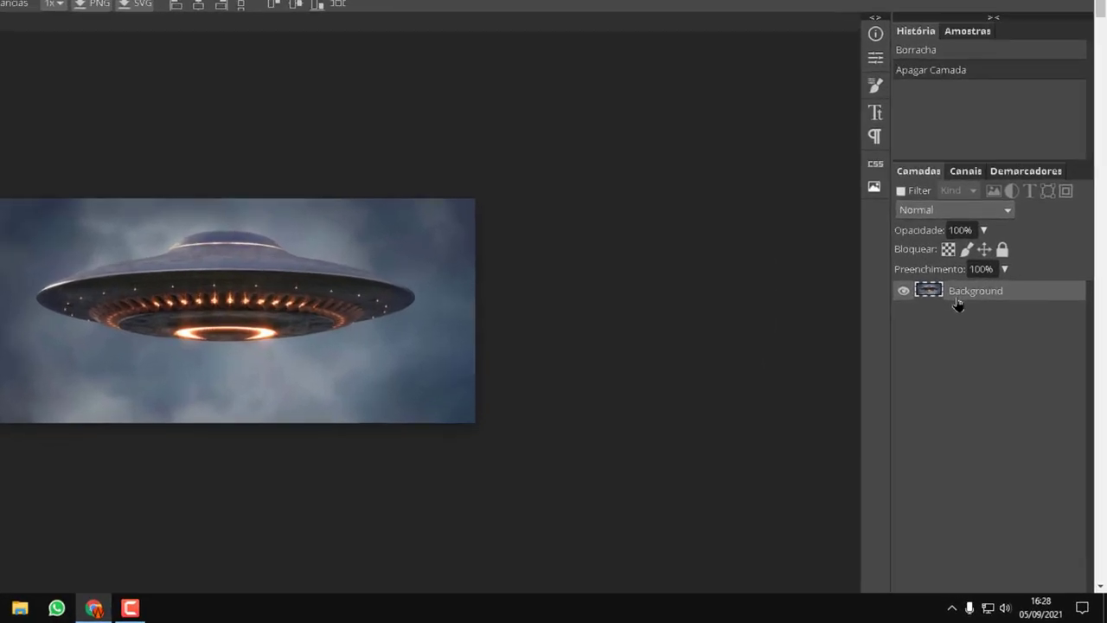
Duplicate the Background layer with the original hidden, and set up the Magic Wand with a tolerance of 20
{"action": "key", "text": "ctrl+j"}
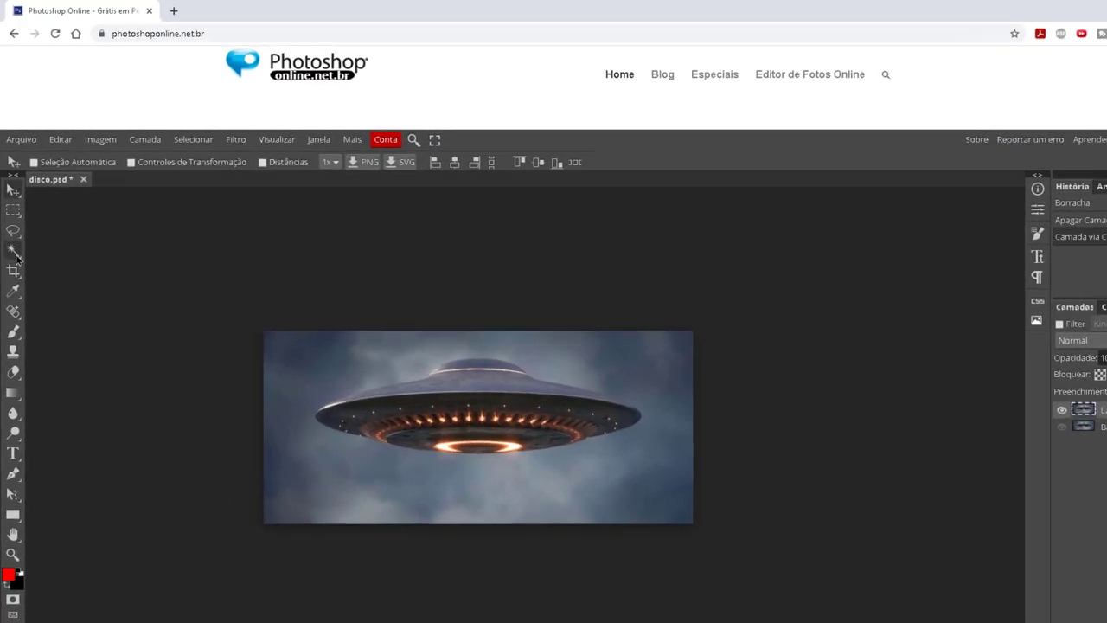
{"action": "left_click", "coordinate": [15, 254]}
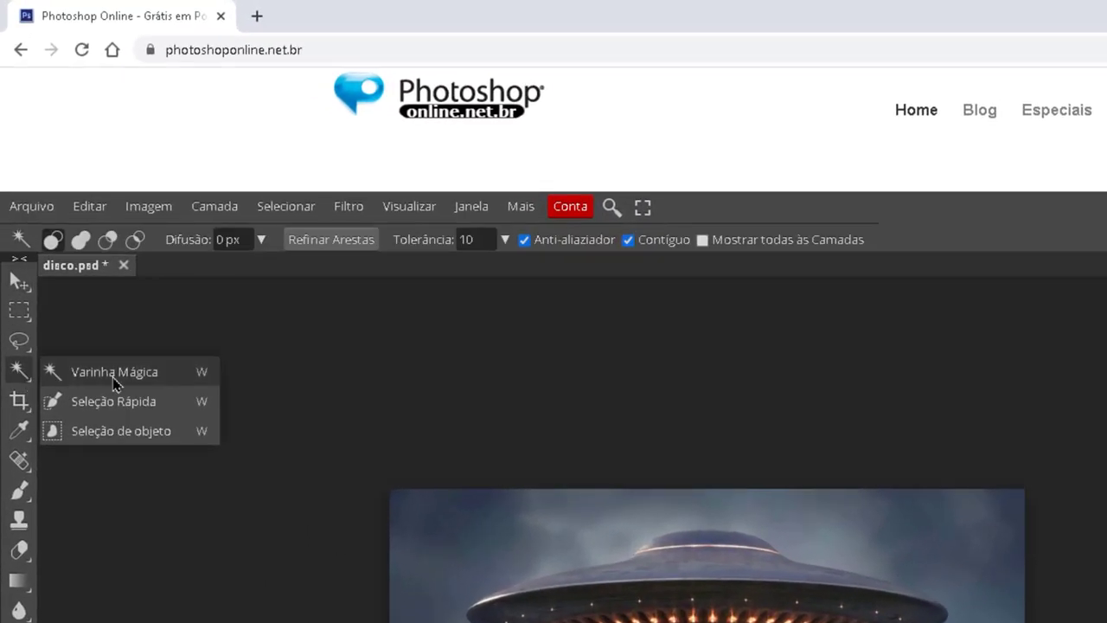
{"action": "left_click", "coordinate": [113, 381]}
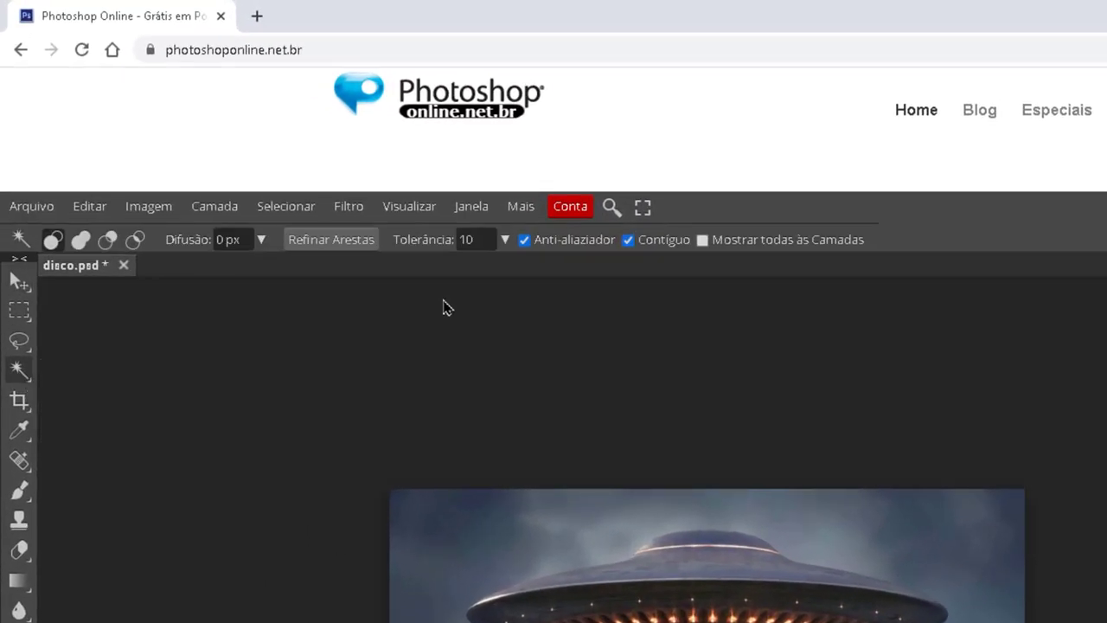
{"action": "left_click", "coordinate": [480, 240]}
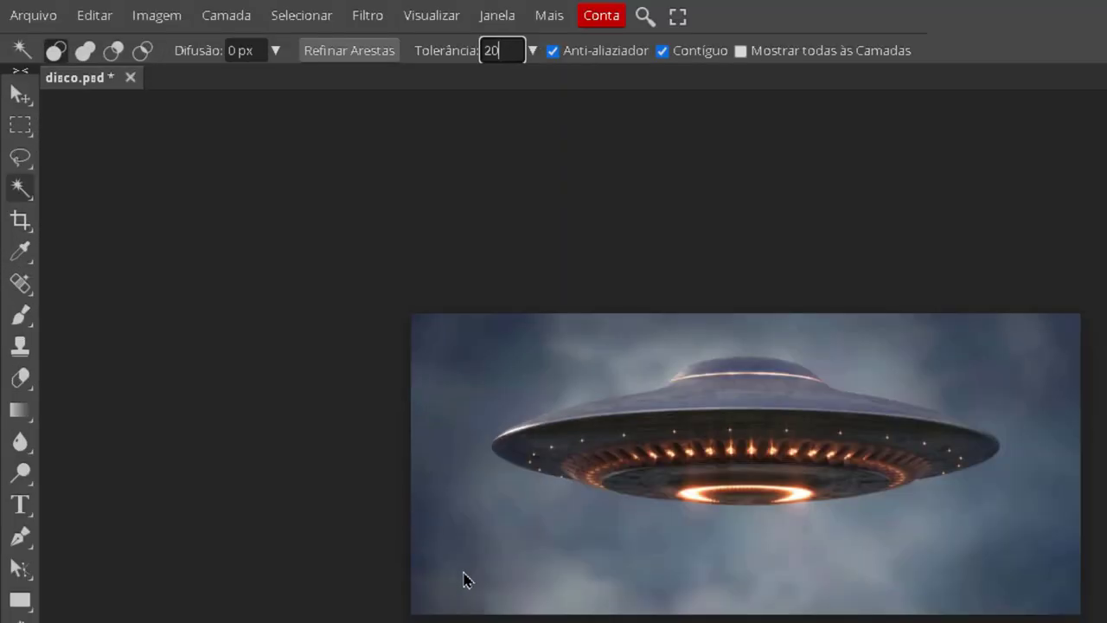
Select and delete the sky areas left of and below the flying saucer with the Magic Wand
{"action": "left_click", "coordinate": [463, 580]}
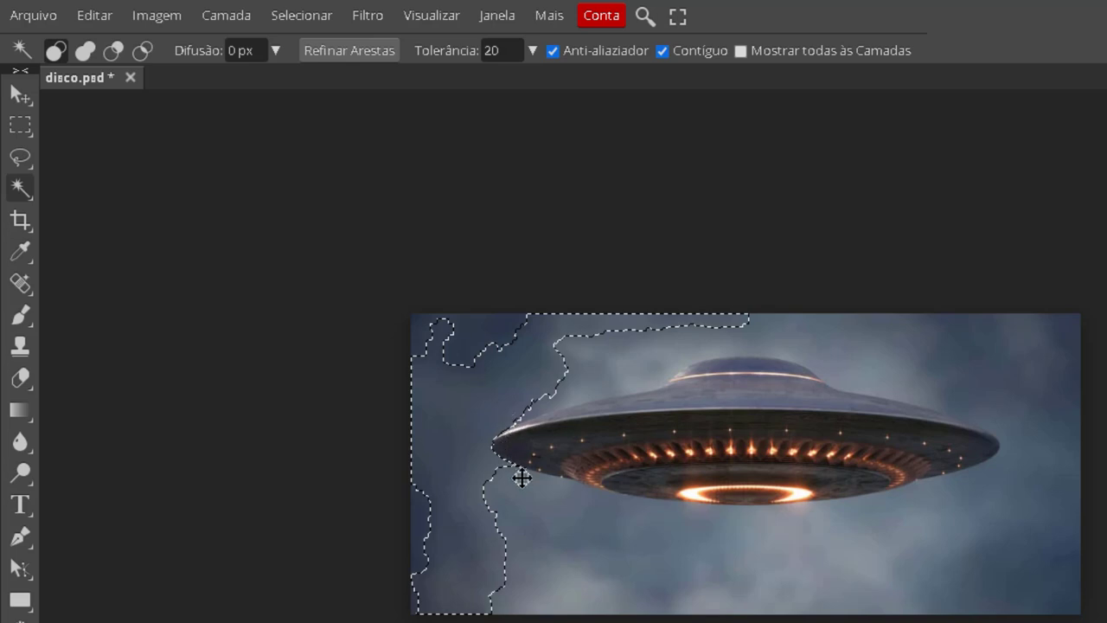
{"action": "key", "text": "Delete"}
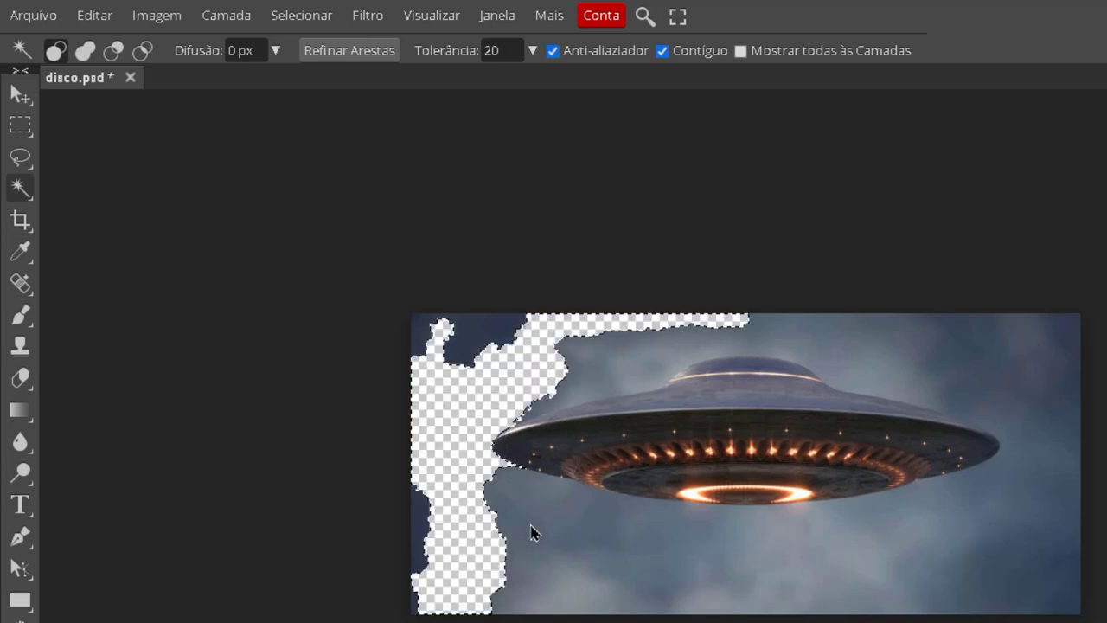
{"action": "left_click", "coordinate": [527, 573]}
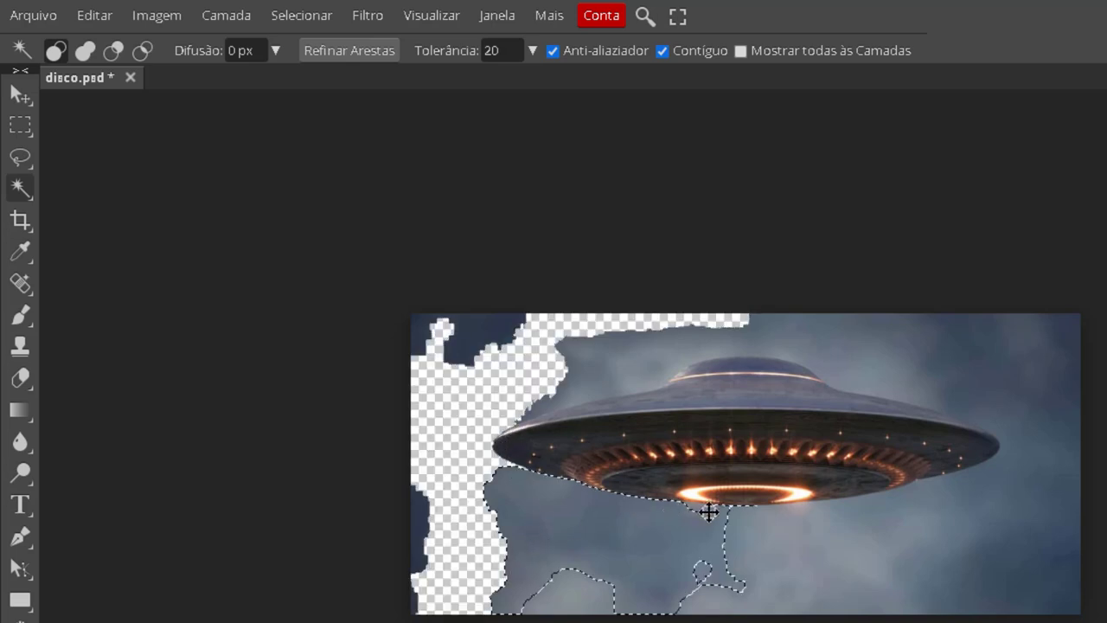
{"action": "key", "text": "Delete"}
{"action": "left_click", "coordinate": [781, 593]}
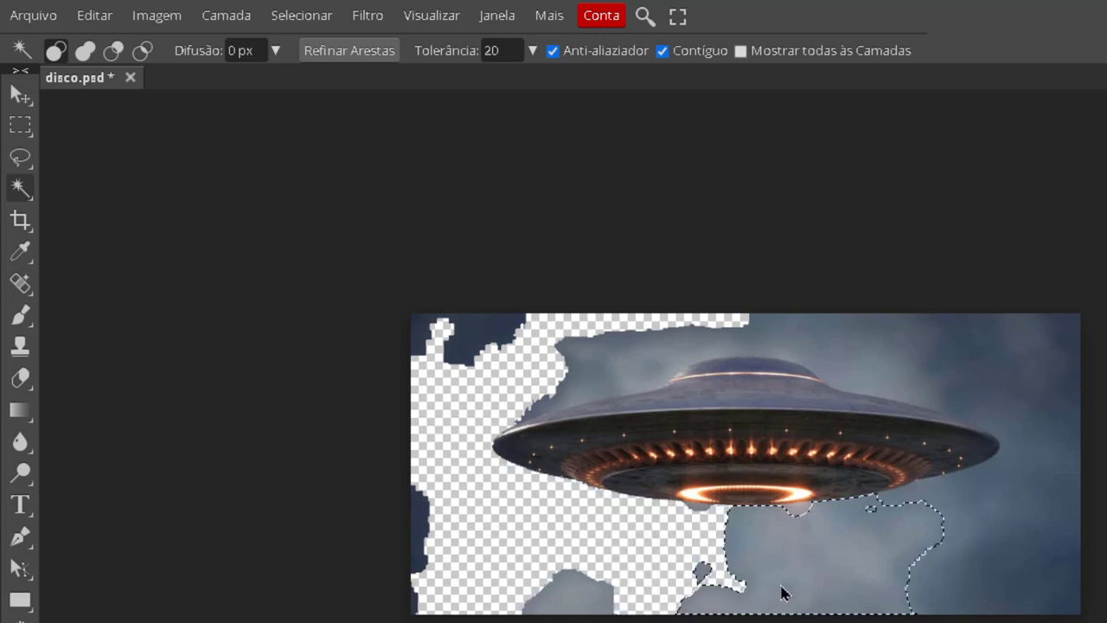
{"action": "key", "text": "Delete"}
Remove the dark sky remnants along the image's left edge and in its upper-left corner
{"action": "left_click", "coordinate": [980, 558]}
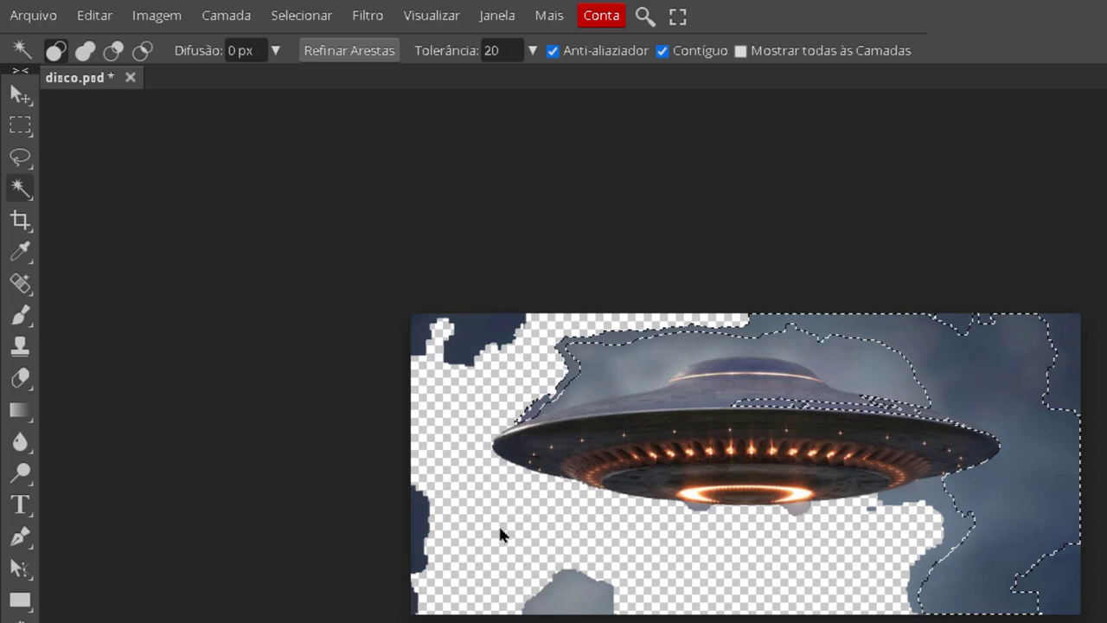
{"action": "left_click", "coordinate": [424, 526]}
{"action": "key", "text": "Delete"}
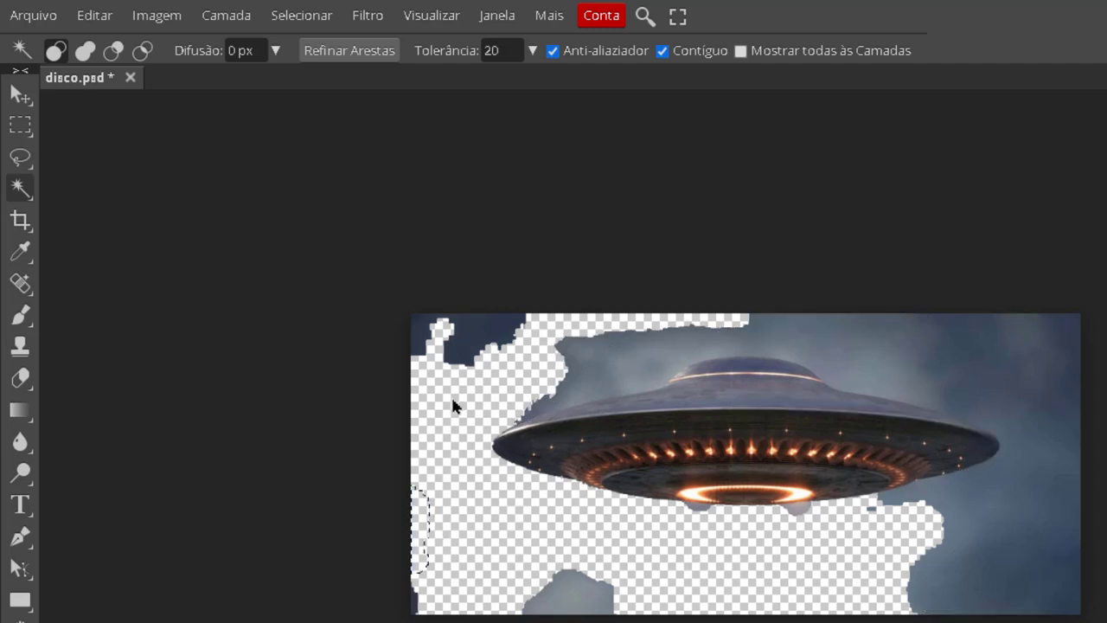
{"action": "left_click", "coordinate": [474, 350]}
{"action": "key", "text": "Delete"}
Lower the Magic Wand tolerance to 10 and delete the large sky areas to the right of the saucer
{"action": "left_click", "coordinate": [588, 371]}
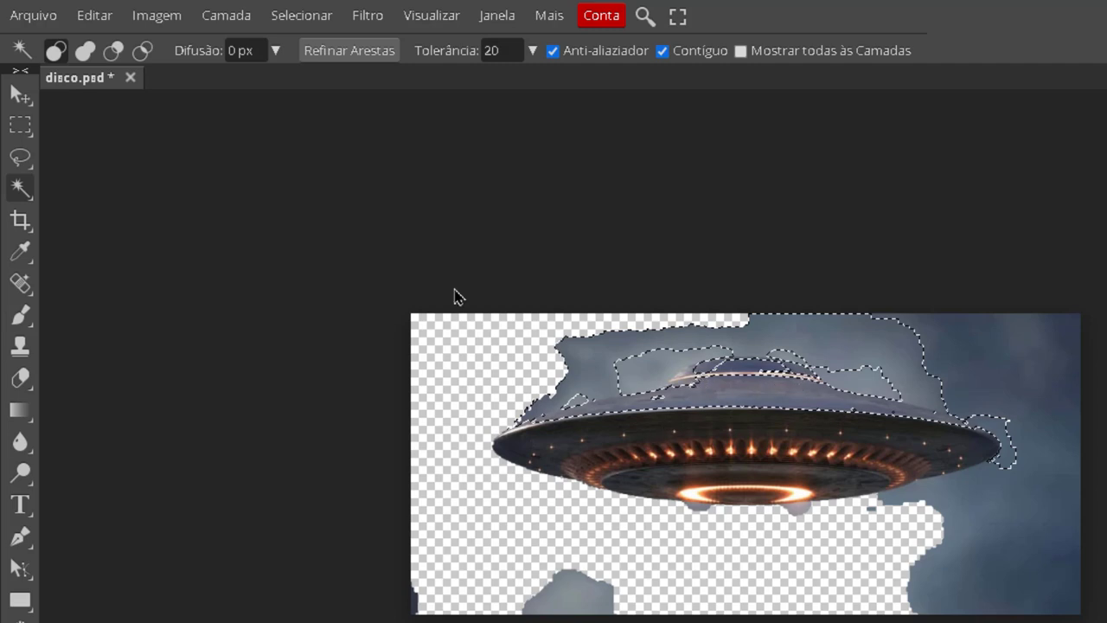
{"action": "left_click", "coordinate": [507, 51]}
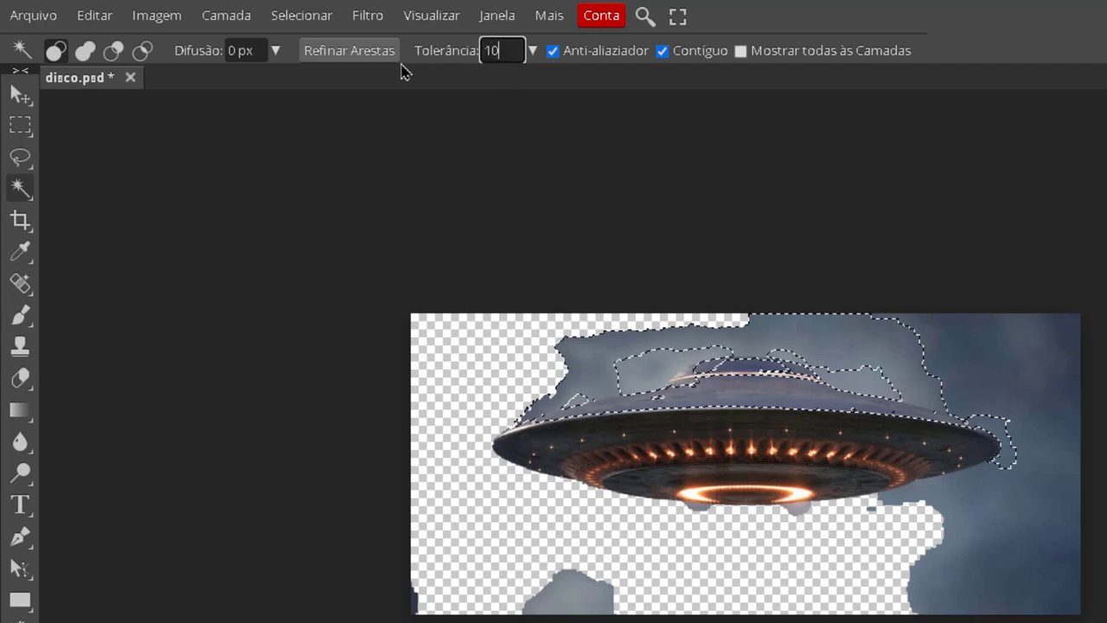
{"action": "type", "text": "10"}
{"action": "left_click", "coordinate": [442, 375]}
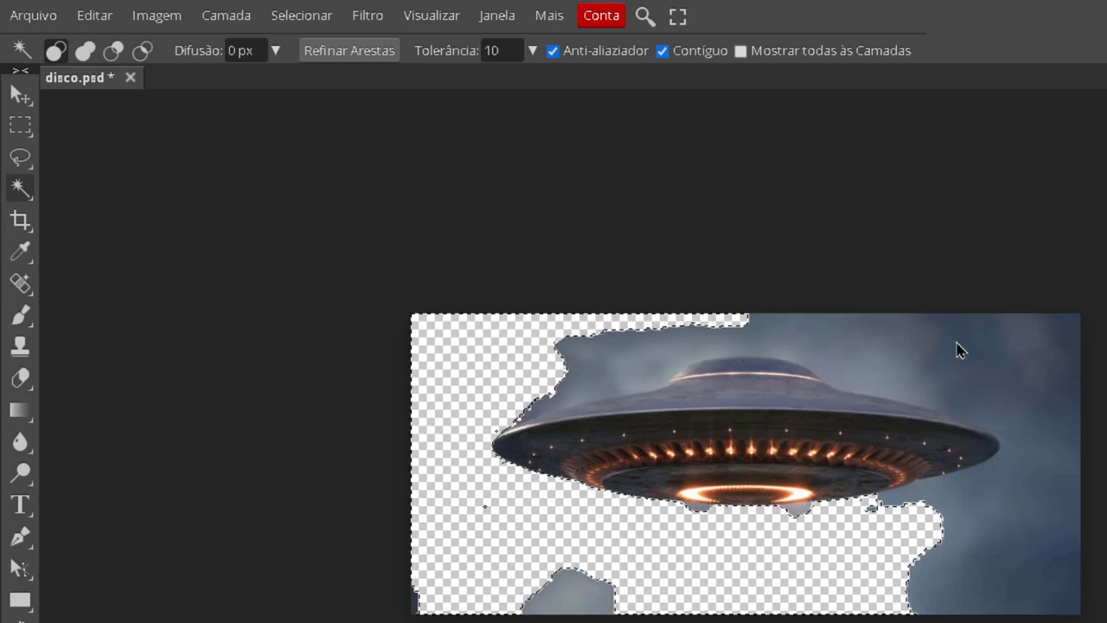
{"action": "left_click", "coordinate": [956, 348]}
{"action": "key", "text": "Delete"}
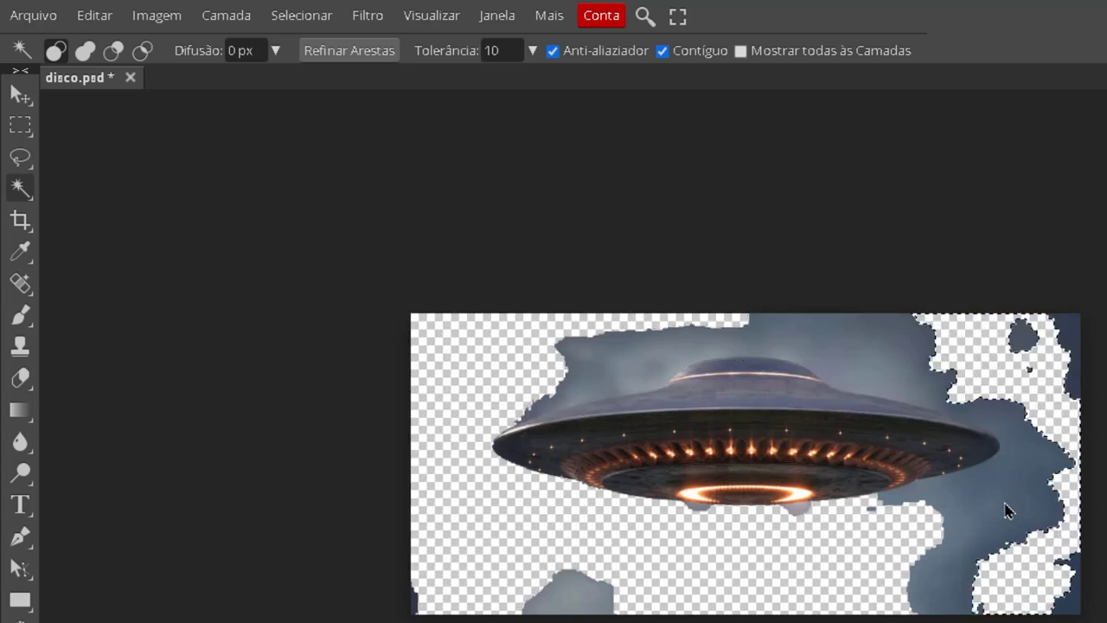
{"action": "left_click", "coordinate": [997, 508]}
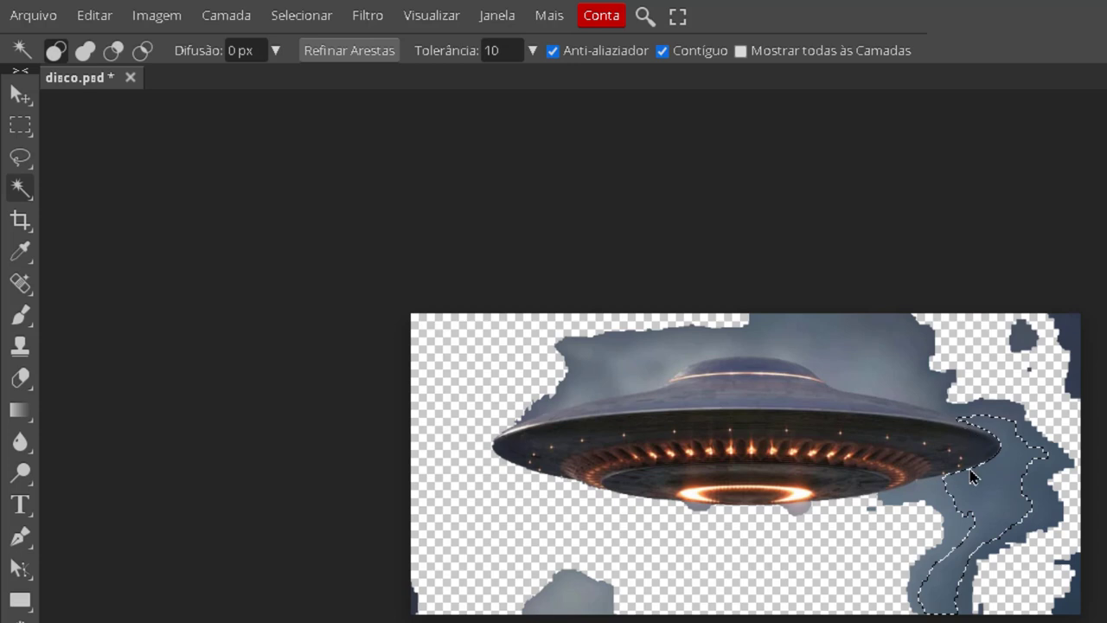
{"action": "key", "text": "Delete"}
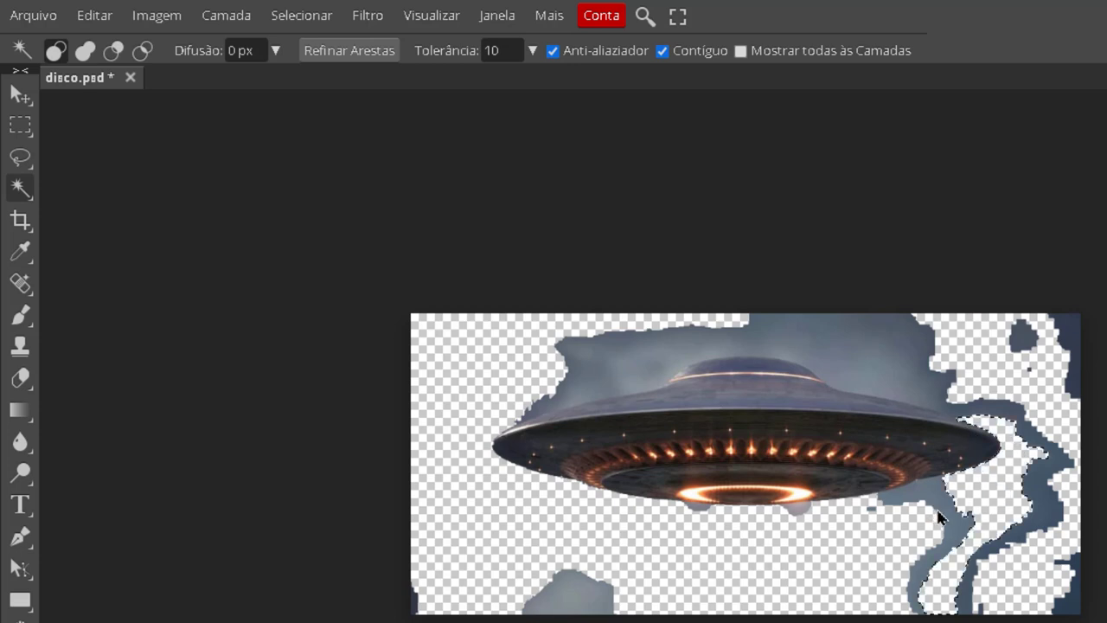
{"action": "left_click", "coordinate": [941, 512]}
{"action": "key", "text": "Delete"}
Reduce the Magic Wand tolerance to 5 and delete the sky patches above the saucer's right half
{"action": "left_click", "coordinate": [922, 378]}
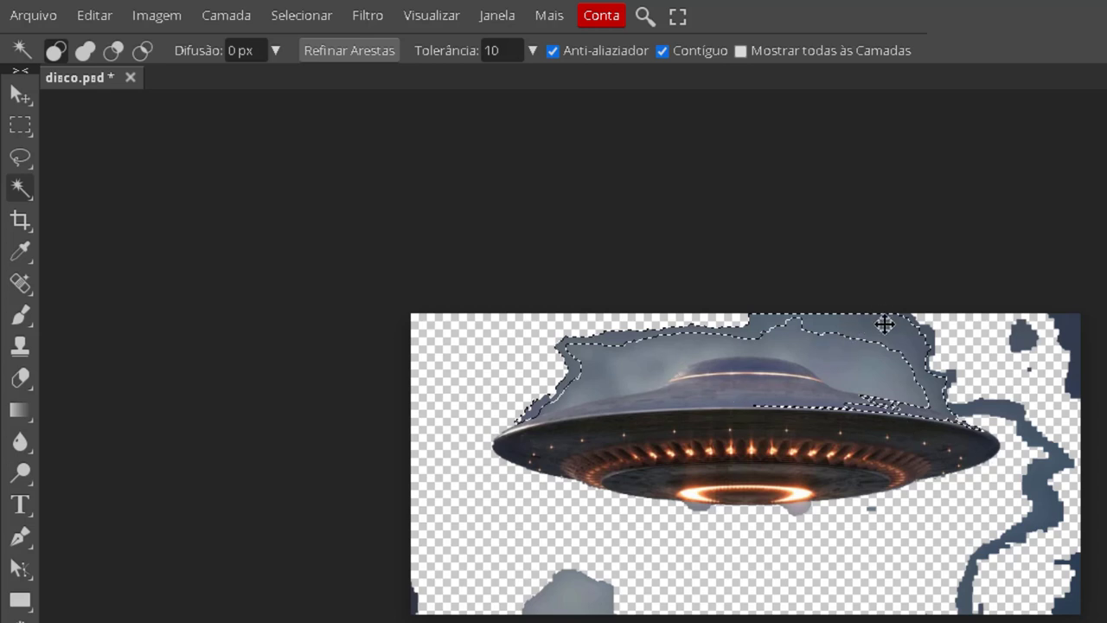
{"action": "key", "text": "ctrl+d"}
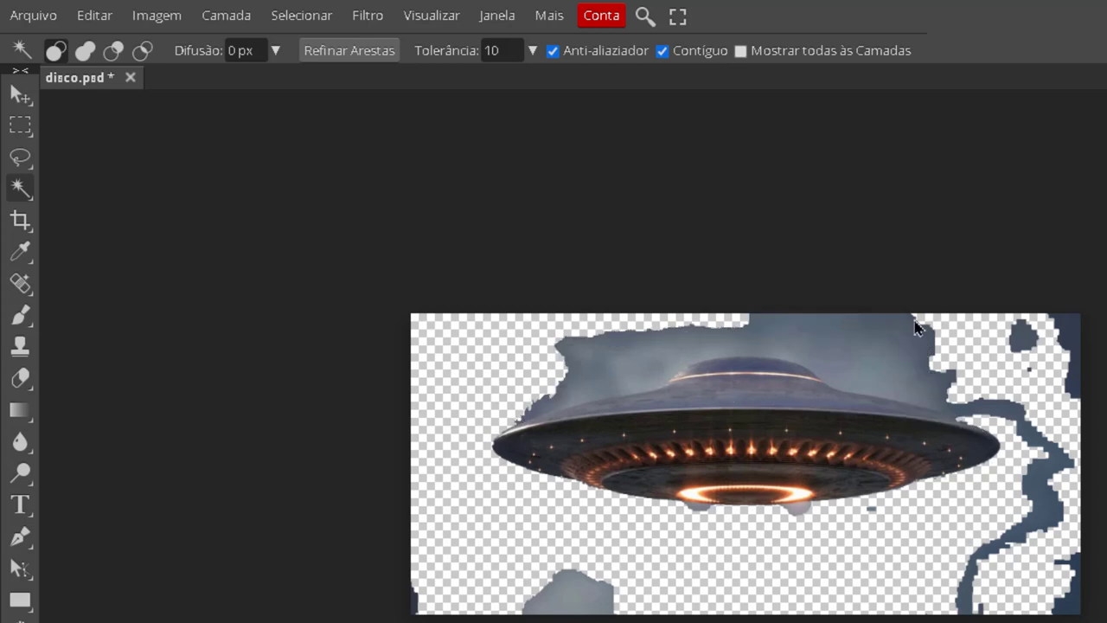
{"action": "left_click", "coordinate": [508, 45]}
{"action": "type", "text": "5"}
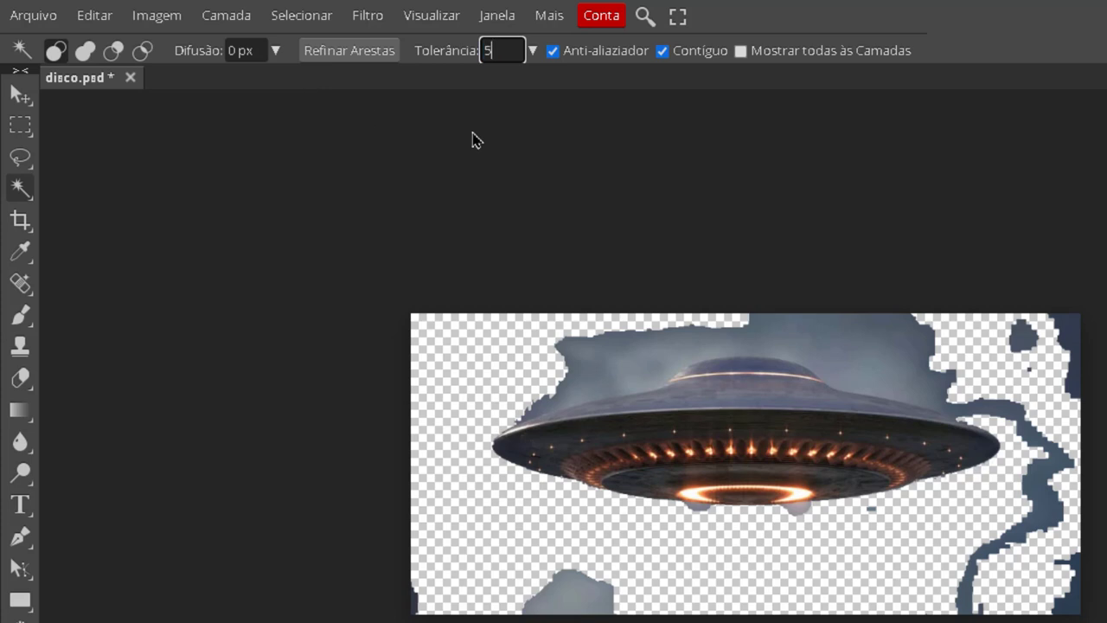
{"action": "left_click", "coordinate": [886, 344]}
{"action": "key", "text": "Delete"}
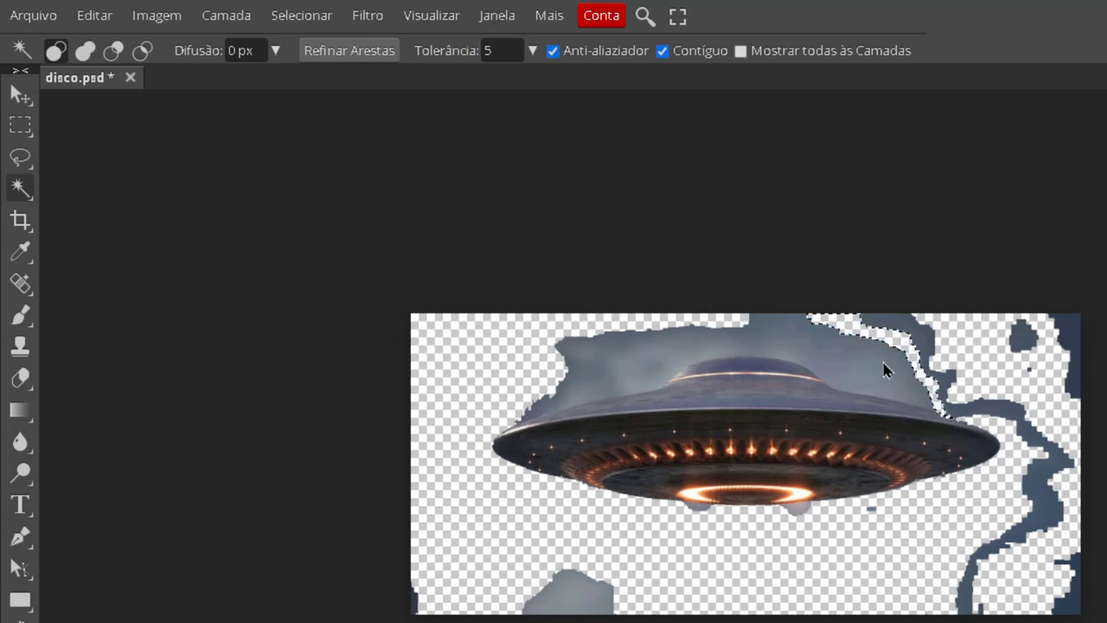
{"action": "left_click", "coordinate": [880, 370]}
{"action": "key", "text": "Delete"}
{"action": "key", "text": "Delete"}
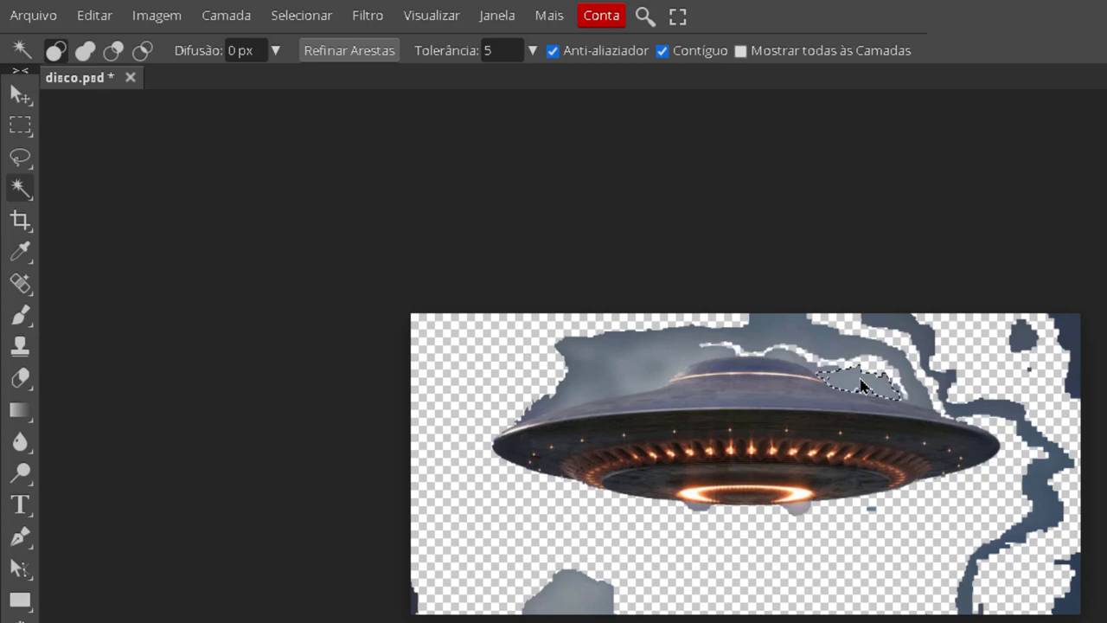
{"action": "left_click", "coordinate": [865, 386]}
{"action": "key", "text": "Delete"}
{"action": "left_click", "coordinate": [922, 392]}
{"action": "key", "text": "Delete"}
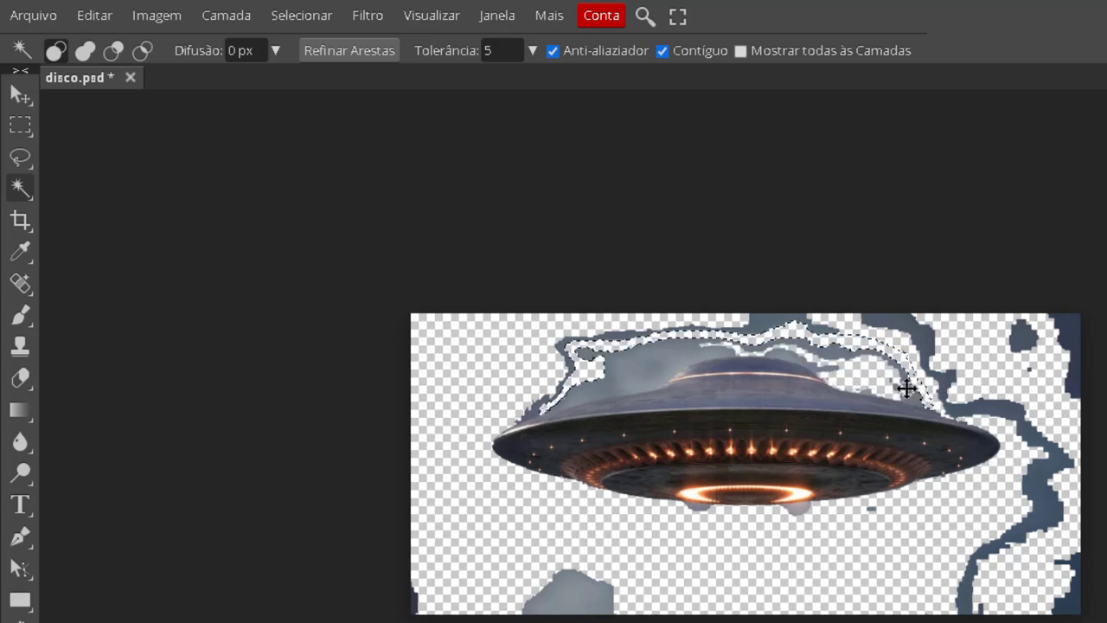
Delete the cloudy sky patches bordering the left side of the saucer's dome
{"action": "left_click", "coordinate": [651, 367]}
{"action": "key", "text": "Delete"}
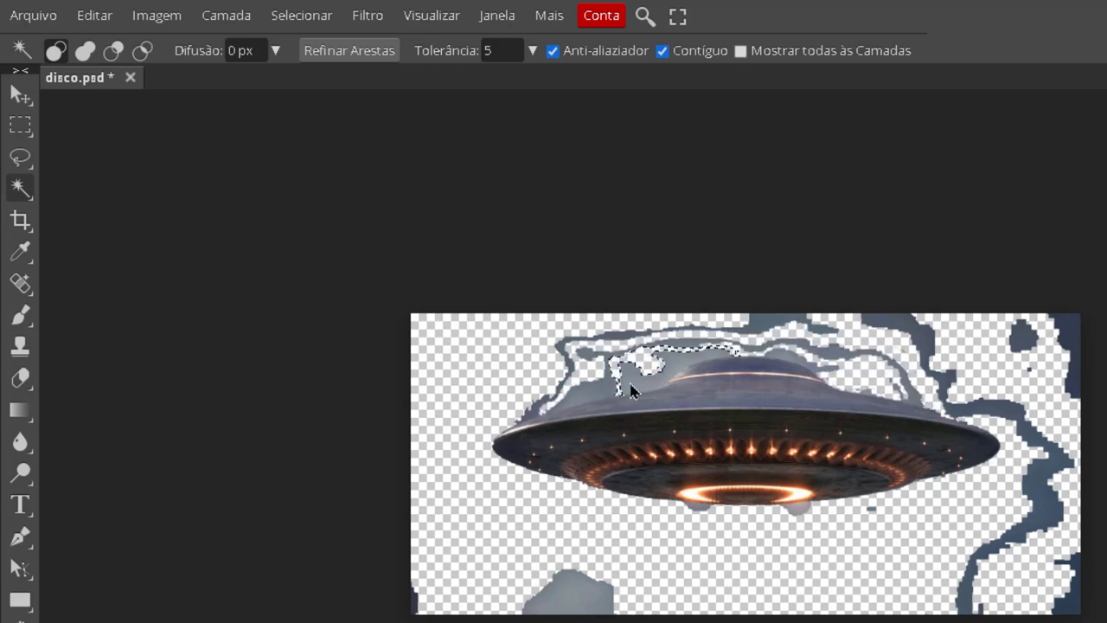
{"action": "left_click", "coordinate": [613, 383]}
{"action": "key", "text": "Delete"}
{"action": "left_click", "coordinate": [638, 390]}
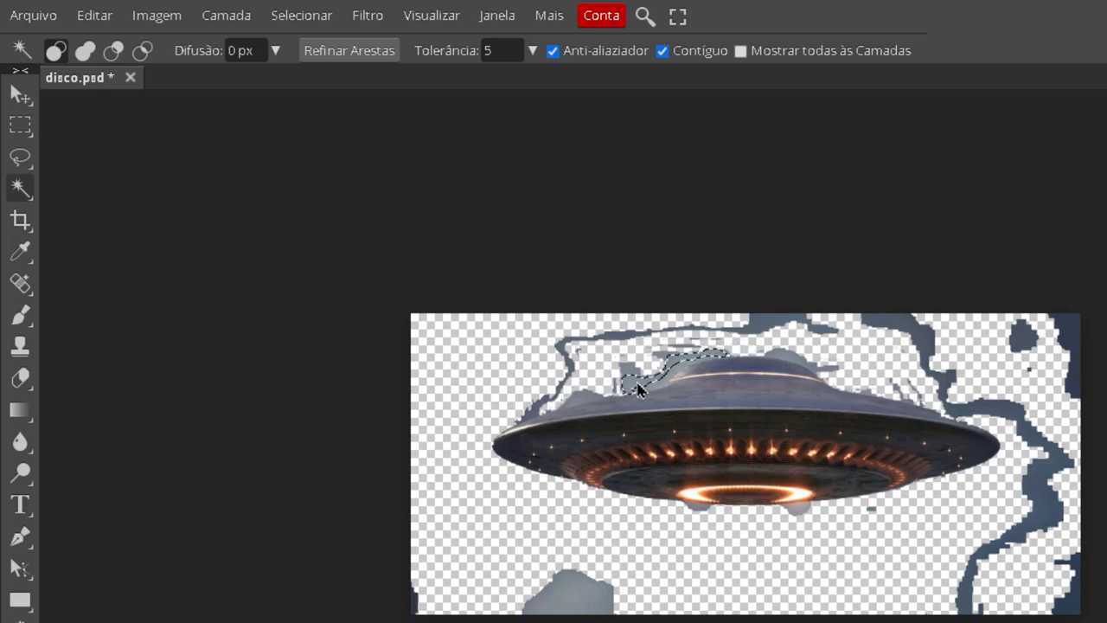
{"action": "key", "text": "Delete"}
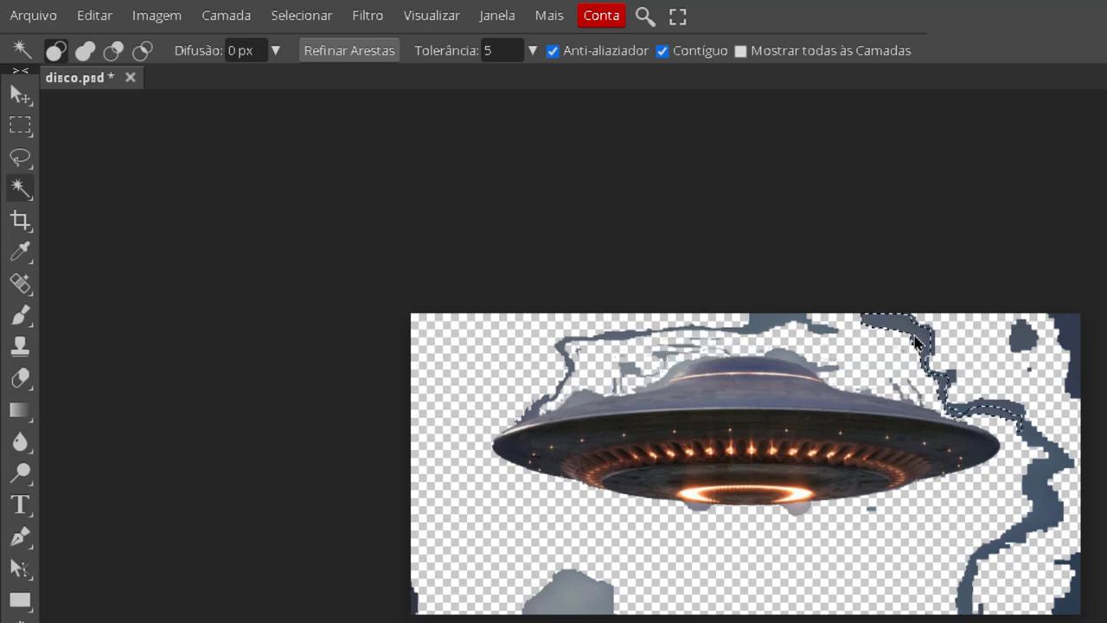
Delete the dark sky remnants at the image's upper right, including the isolated patch and the corner, and clear the selection
{"action": "left_click", "coordinate": [941, 365]}
{"action": "key", "text": "Delete"}
{"action": "left_click", "coordinate": [1022, 337]}
{"action": "key", "text": "Delete"}
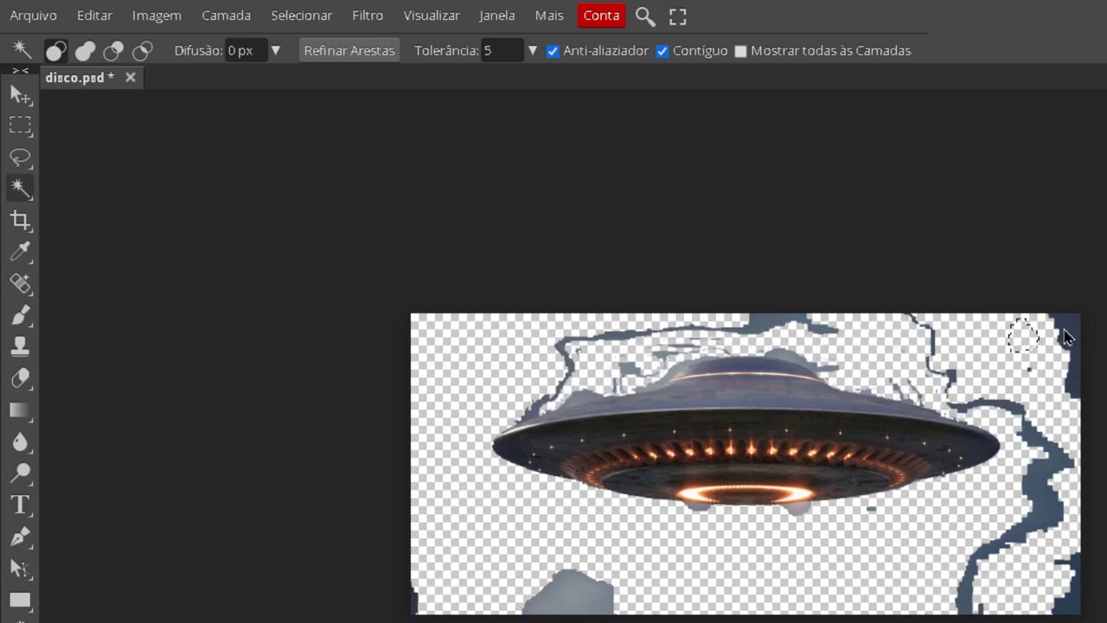
{"action": "left_click", "coordinate": [1060, 333]}
{"action": "key", "text": "Delete"}
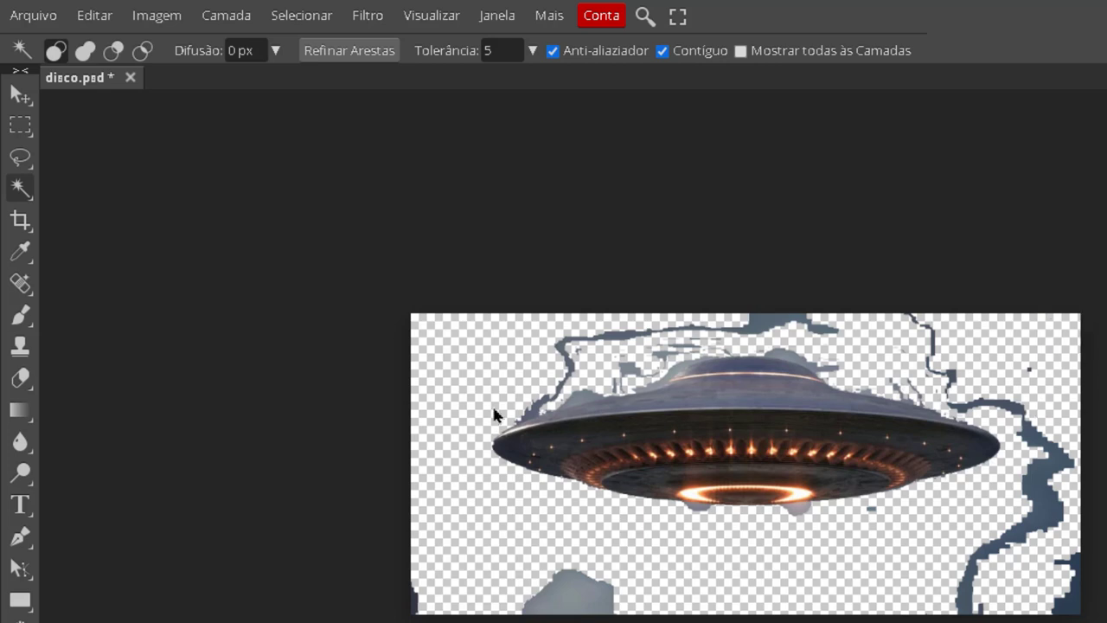
Enlarge the Eraser brush and erase the sky remnants to the right of the saucer and beneath its right half
{"action": "left_click", "coordinate": [21, 378]}
{"action": "left_click", "coordinate": [86, 378]}
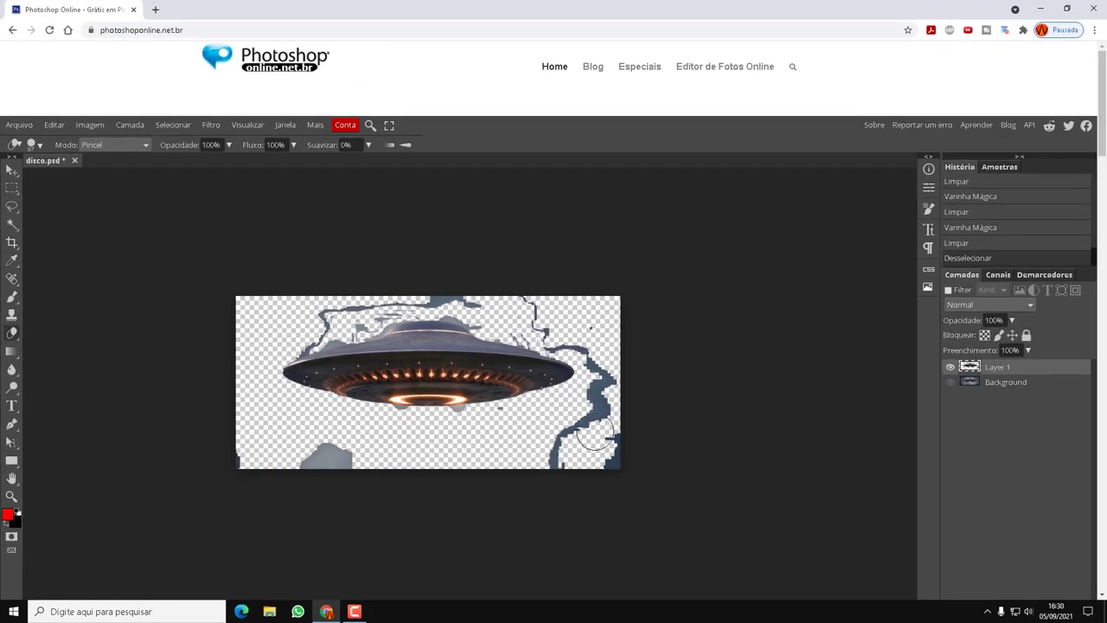
{"action": "right_click", "coordinate": [555, 426]}
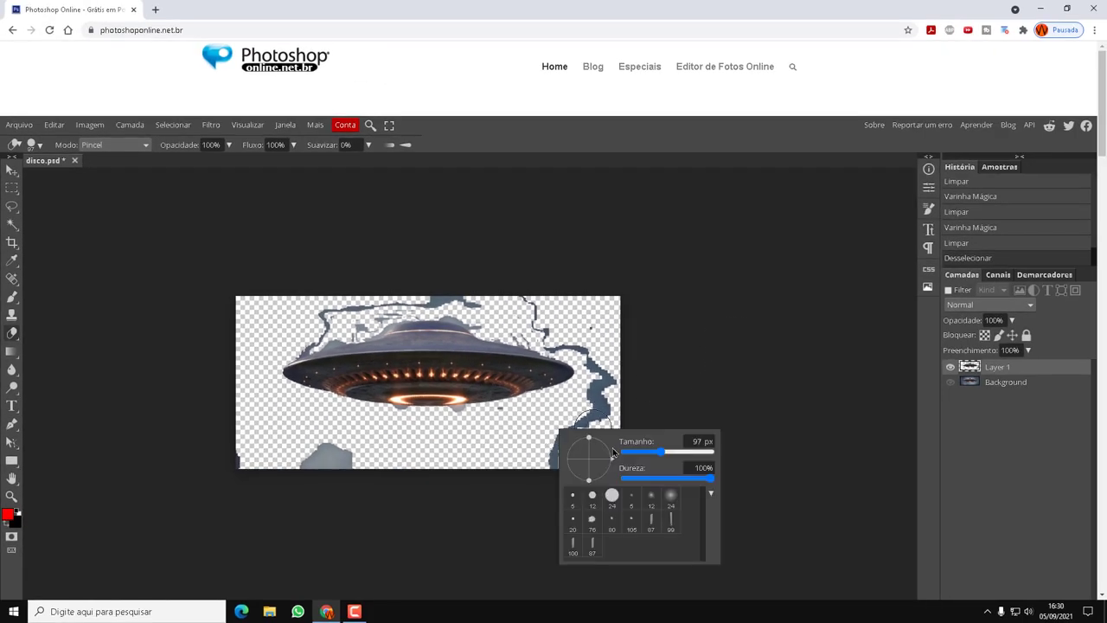
{"action": "left_click_drag", "start_coordinate": [662, 452], "coordinate": [669, 452]}
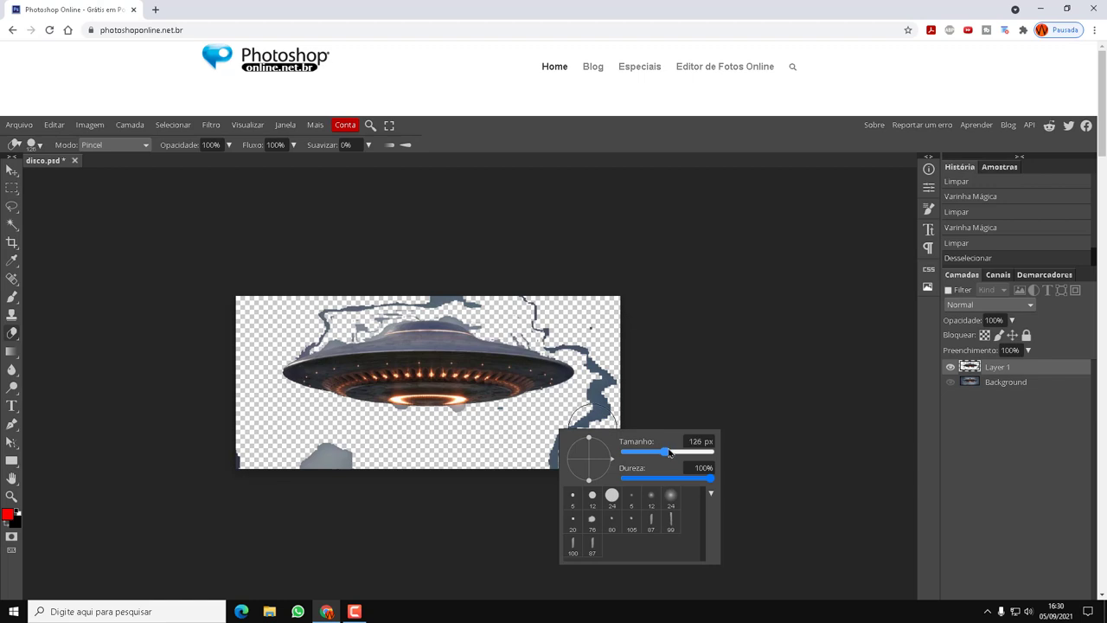
{"action": "left_click", "coordinate": [497, 436]}
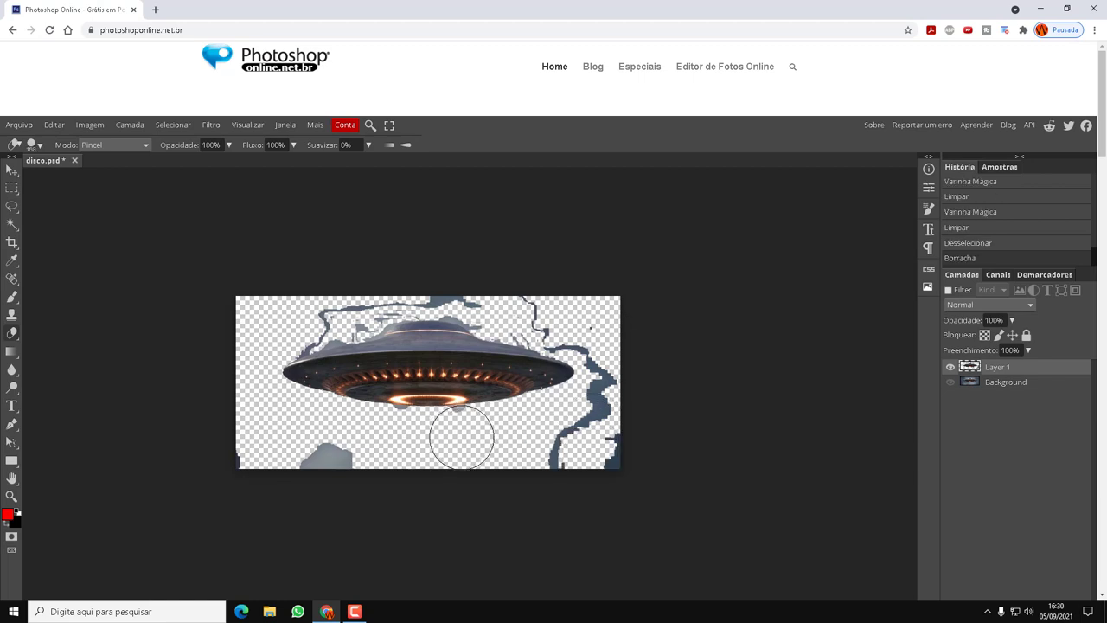
{"action": "left_click", "coordinate": [462, 436]}
{"action": "left_click", "coordinate": [463, 449]}
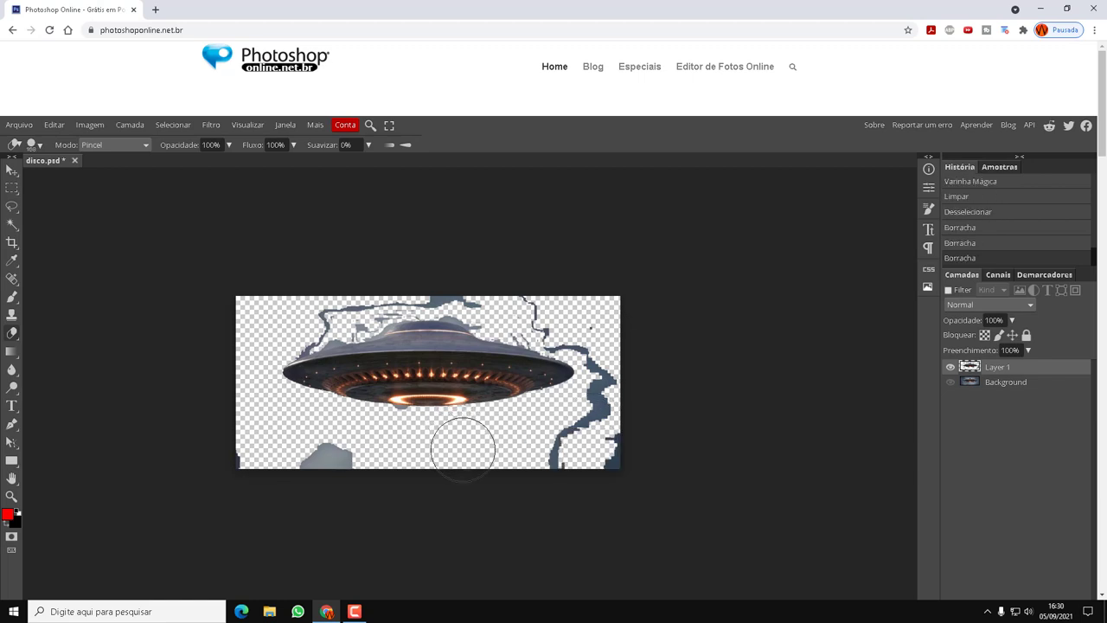
{"action": "mouse_move", "coordinate": [462, 448]}
{"action": "left_mouse_down"}
{"action": "mouse_move", "coordinate": [637, 450]}
{"action": "mouse_move", "coordinate": [573, 442]}
{"action": "mouse_move", "coordinate": [609, 353]}
{"action": "mouse_move", "coordinate": [530, 315]}
{"action": "left_mouse_up"}
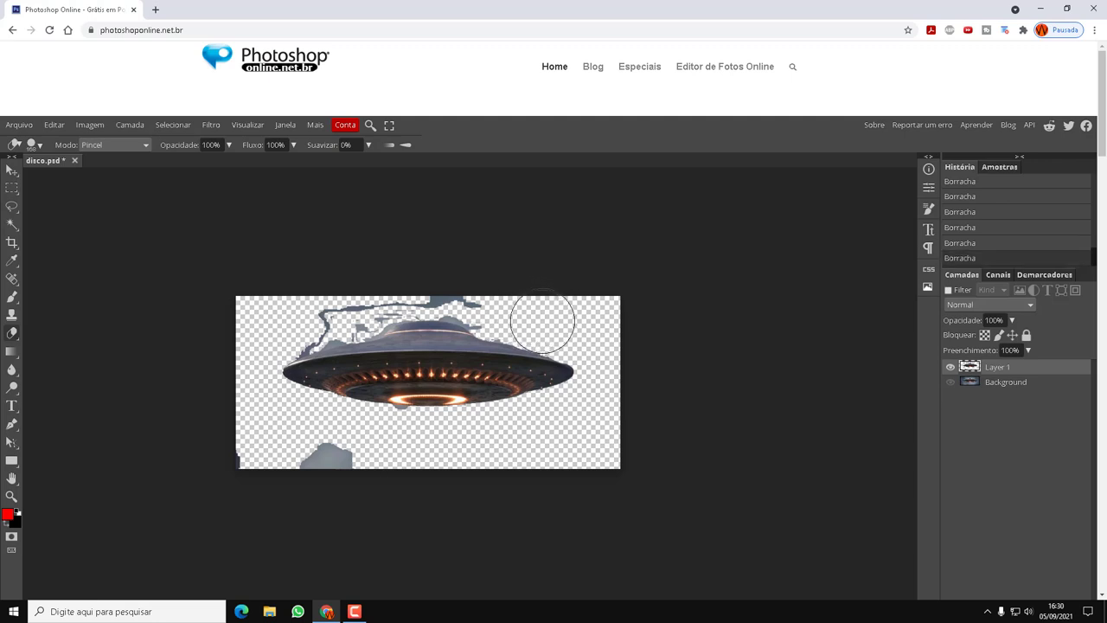
Erase the leftover sky patches at the image's lower left and directly beneath the saucer
{"action": "scroll", "coordinate": [407, 366], "scroll_direction": "up", "scroll_amount": 4}
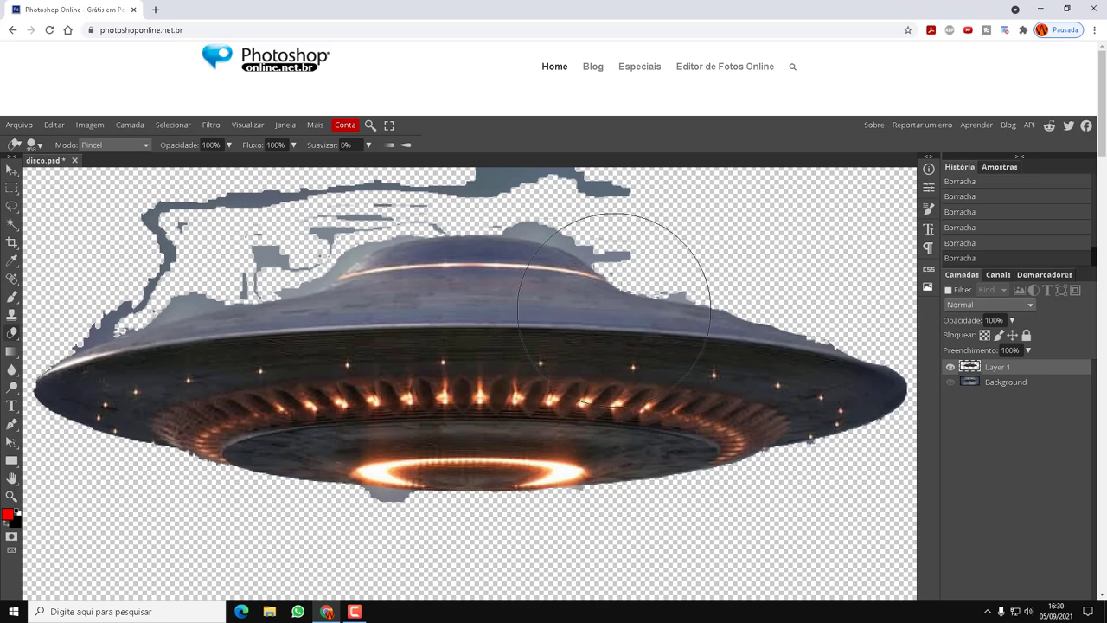
{"action": "scroll", "coordinate": [469, 421], "scroll_direction": "down", "scroll_amount": 3}
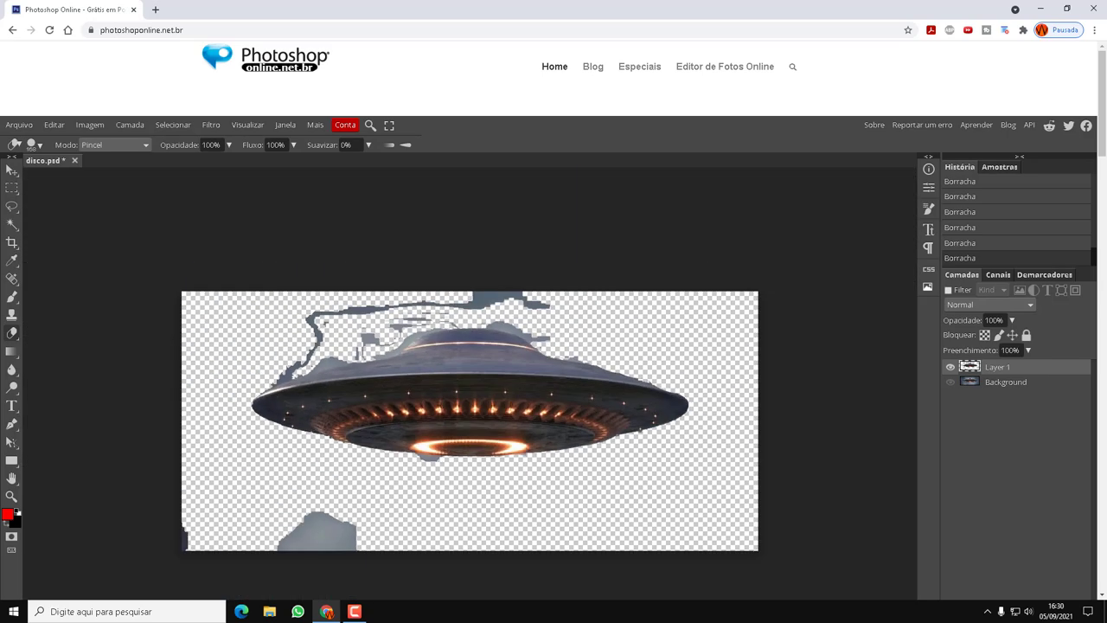
{"action": "mouse_move", "coordinate": [383, 514]}
{"action": "left_mouse_down"}
{"action": "mouse_move", "coordinate": [260, 530]}
{"action": "mouse_move", "coordinate": [426, 543]}
{"action": "mouse_move", "coordinate": [198, 519]}
{"action": "left_mouse_up"}
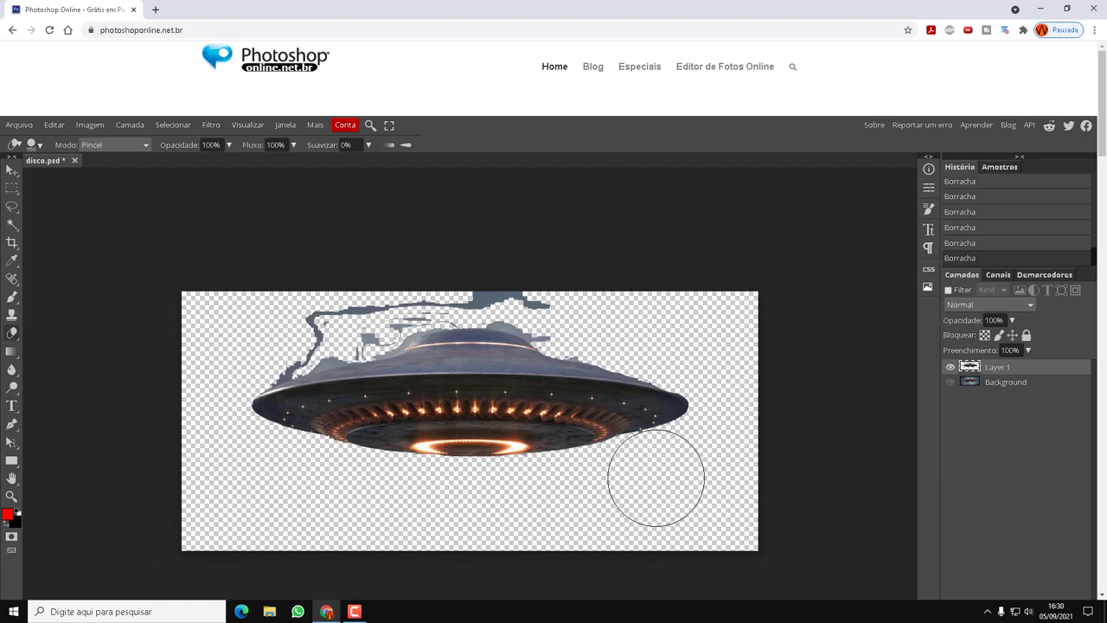
Reduce the Eraser size and erase the large sky bands above the dome and along the saucer's upper left
{"action": "right_click", "coordinate": [677, 337]}
{"action": "left_click_drag", "start_coordinate": [776, 361], "coordinate": [762, 361]}
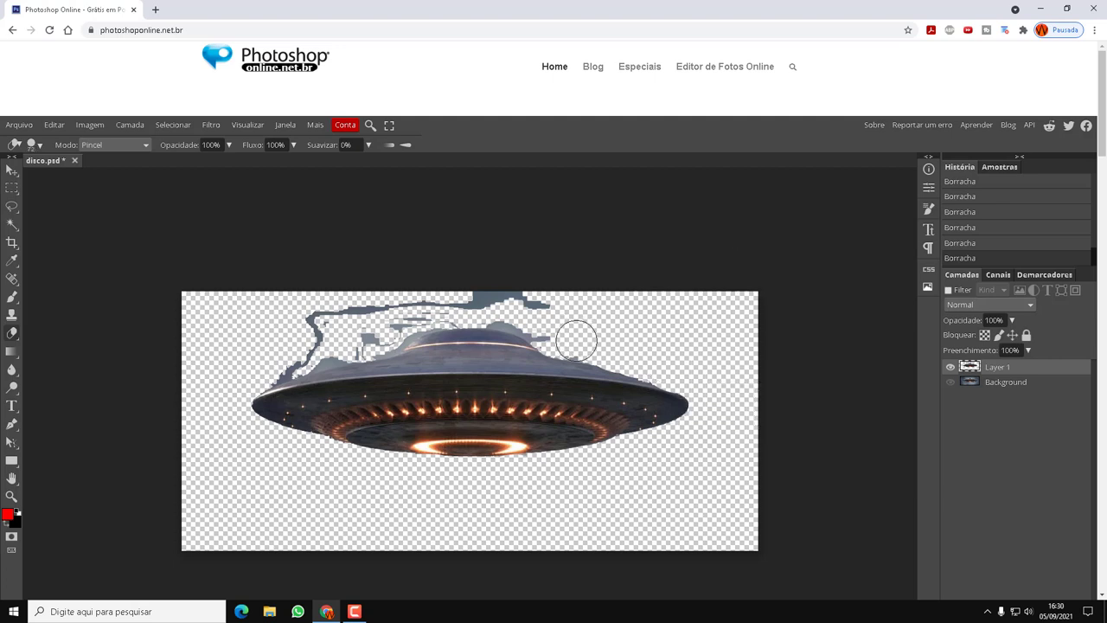
{"action": "mouse_move", "coordinate": [558, 334]}
{"action": "left_mouse_down"}
{"action": "mouse_move", "coordinate": [415, 291]}
{"action": "mouse_move", "coordinate": [289, 322]}
{"action": "mouse_move", "coordinate": [277, 363]}
{"action": "left_mouse_up"}
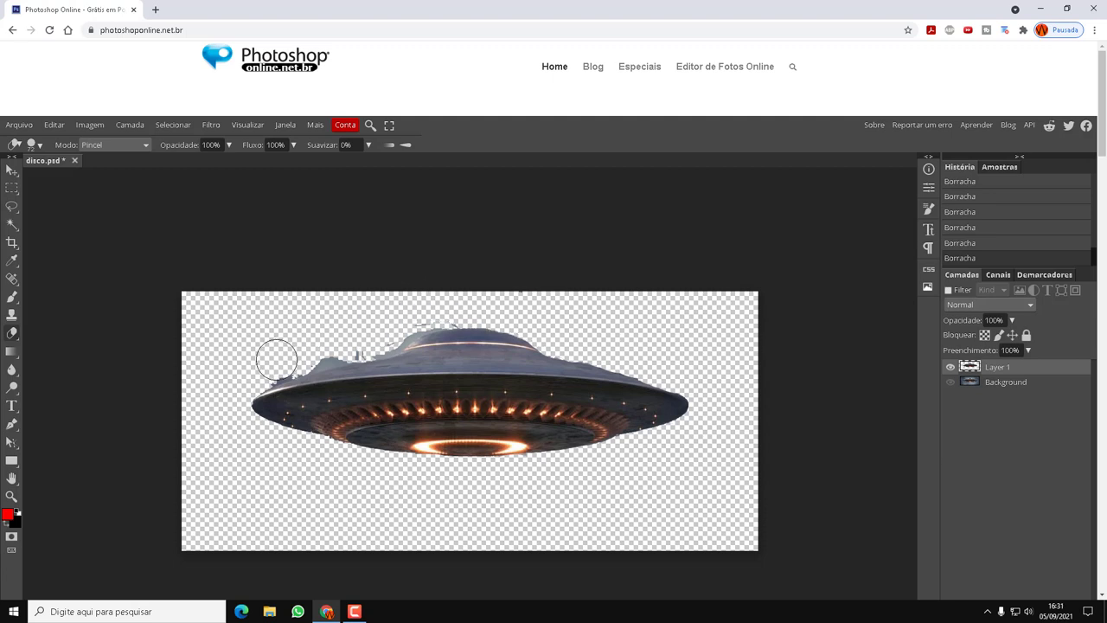
Set the Eraser size to 112 px and clean the remaining sky fringe along the saucer's upper left edge and dome
{"action": "right_click", "coordinate": [277, 364]}
{"action": "left_click_drag", "start_coordinate": [342, 388], "coordinate": [388, 387]}
{"action": "mouse_move", "coordinate": [279, 350]}
{"action": "left_mouse_down"}
{"action": "mouse_move", "coordinate": [384, 322]}
{"action": "mouse_move", "coordinate": [432, 292]}
{"action": "left_mouse_up"}
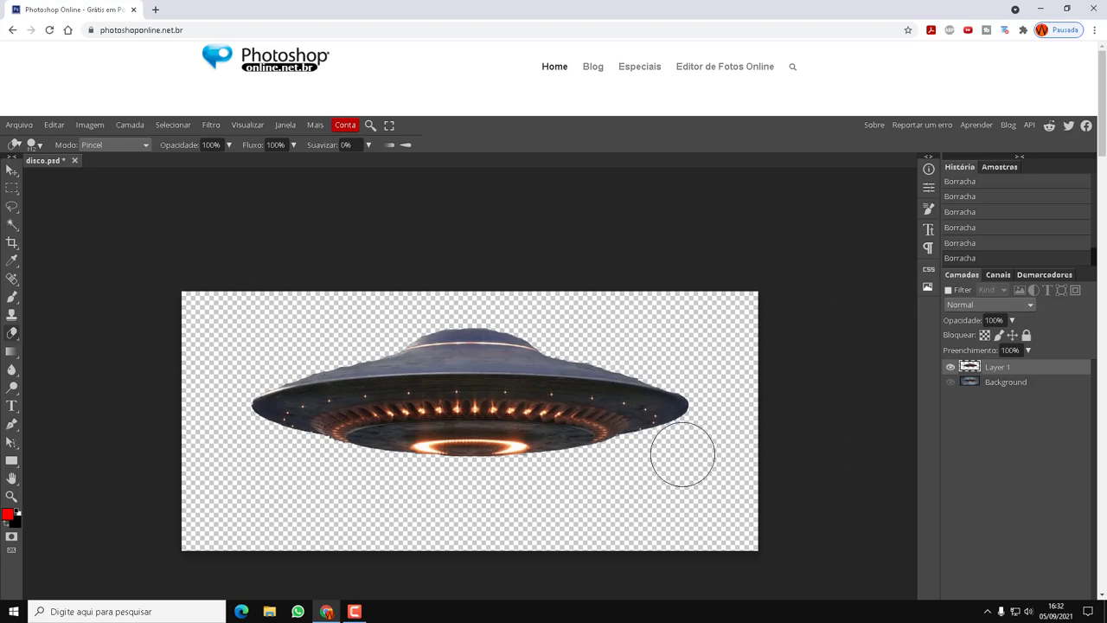
{"action": "key", "text": "ctrl+plus"}
{"action": "key", "text": "ctrl+plus"}
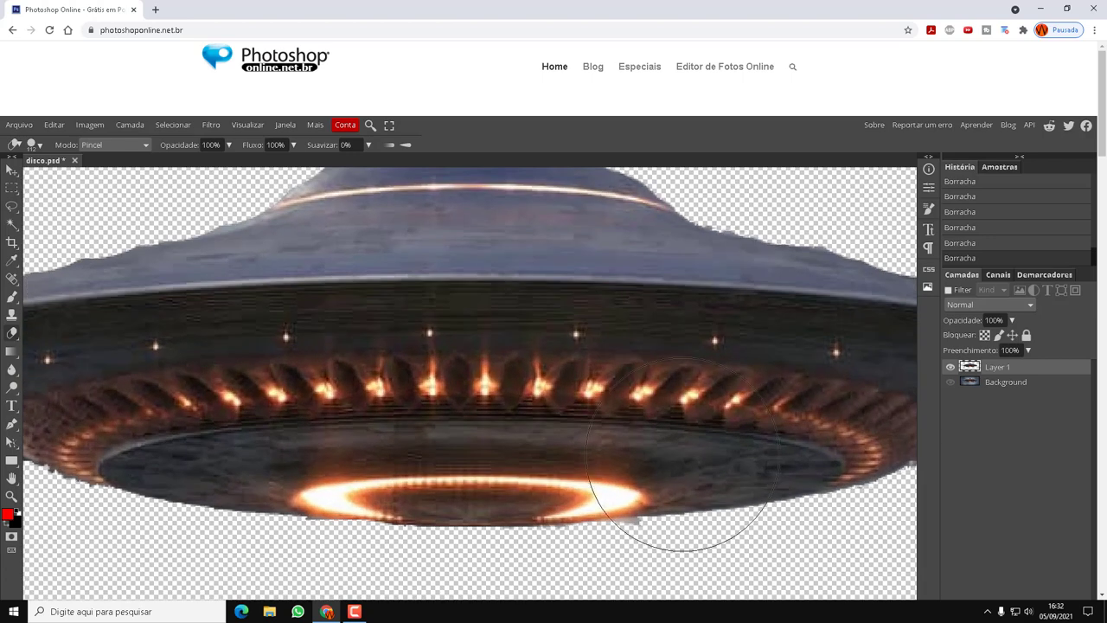
{"action": "key", "text": "ctrl+minus"}
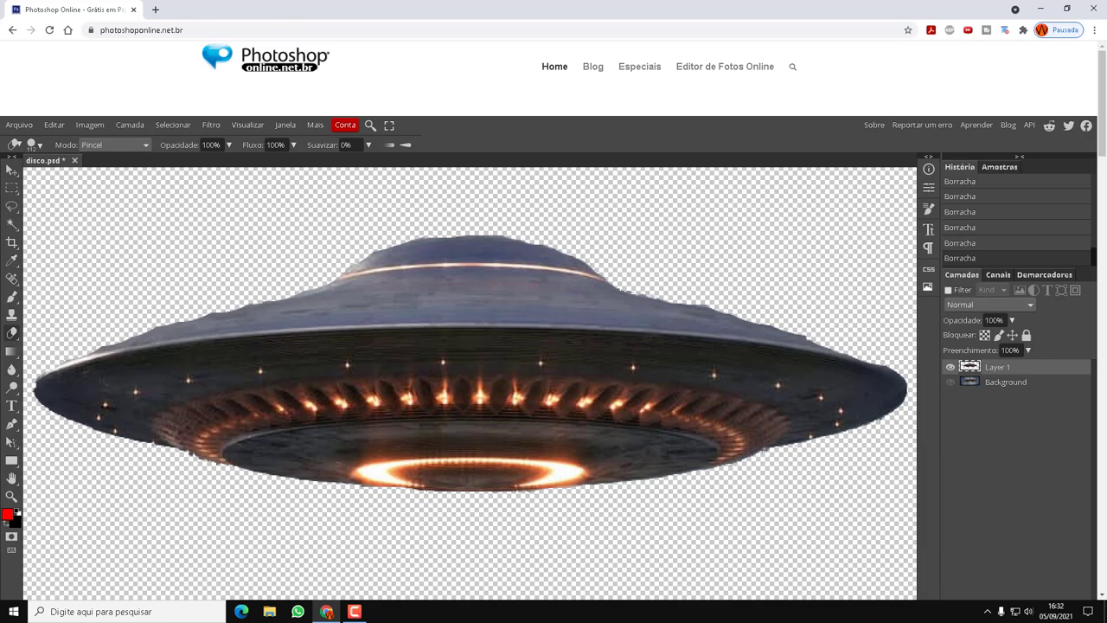
{"action": "key", "text": "ctrl+minus"}
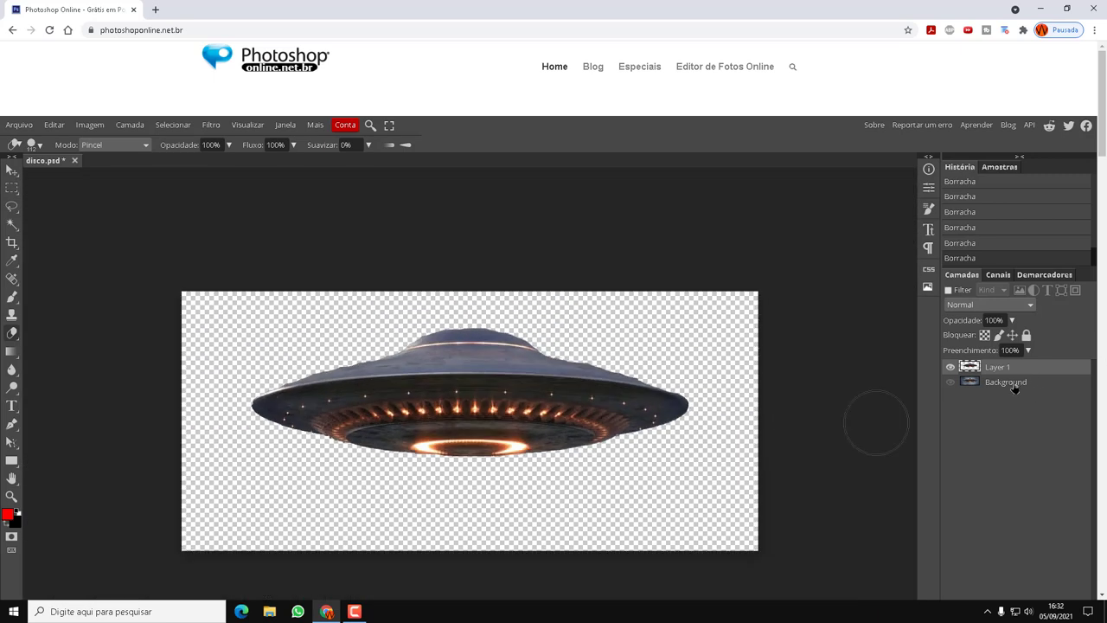
Show the Background layer and fill it with a bright green foreground colour
{"action": "left_click", "coordinate": [951, 382]}
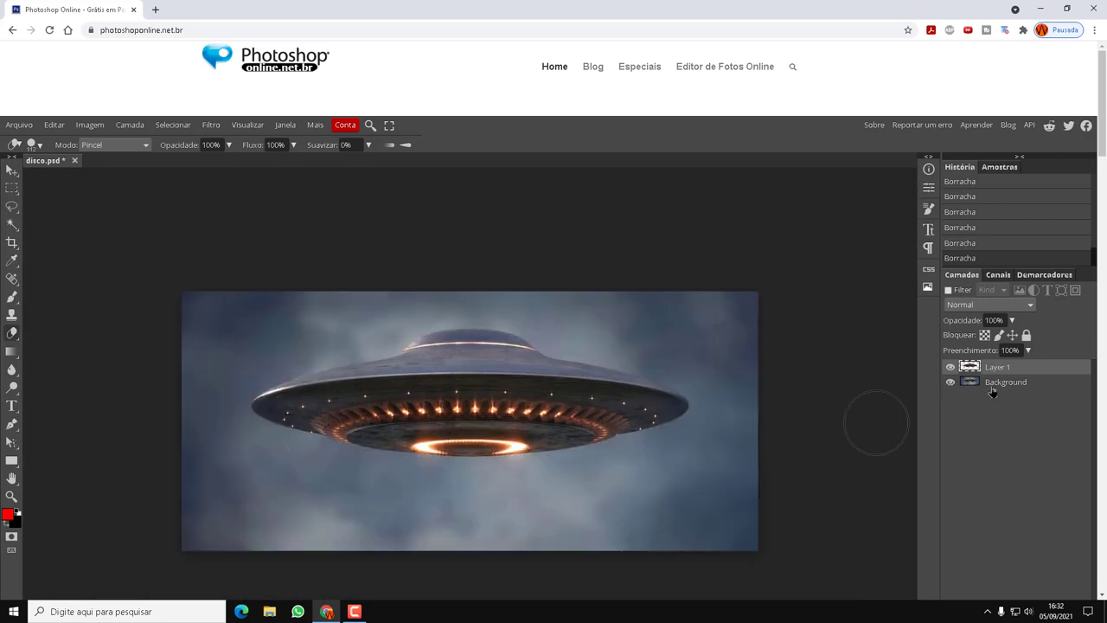
{"action": "left_click", "coordinate": [985, 386]}
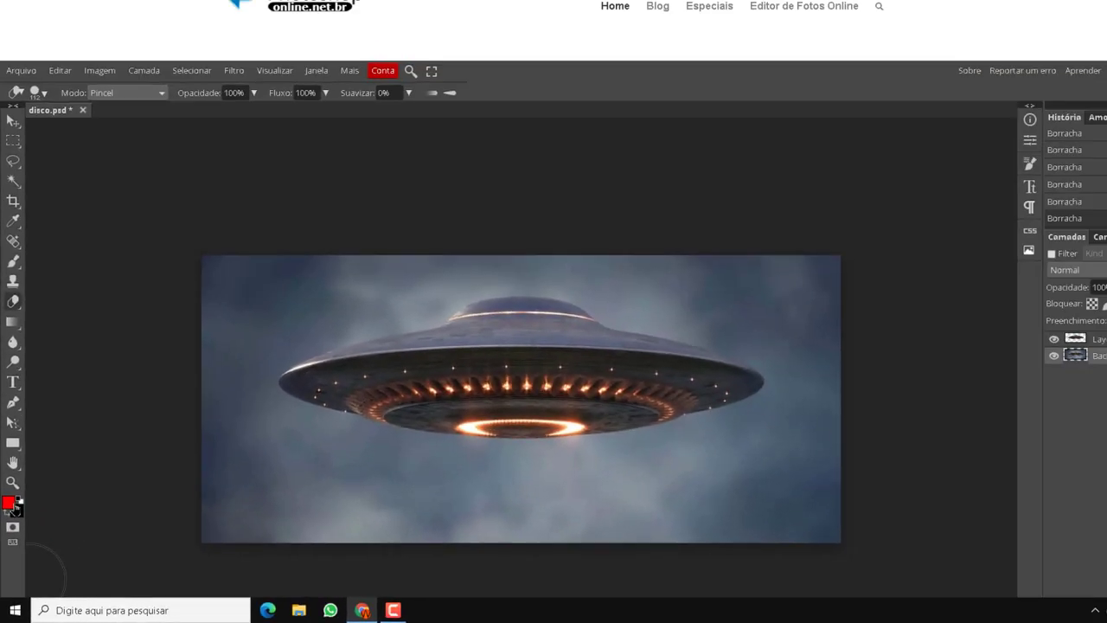
{"action": "left_click", "coordinate": [10, 505]}
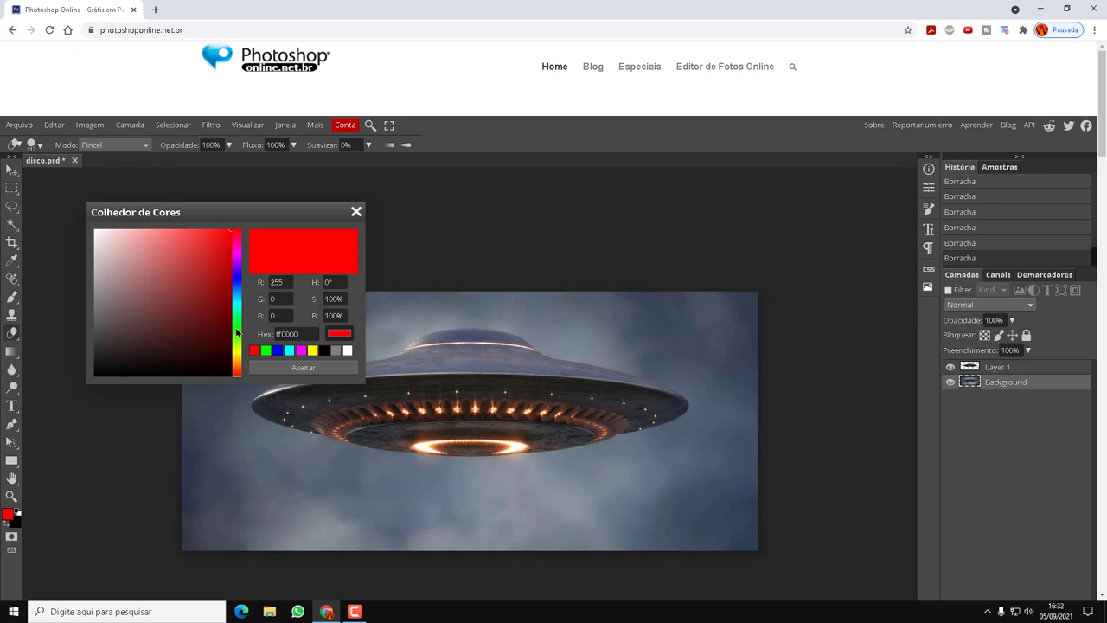
{"action": "left_click", "coordinate": [238, 332]}
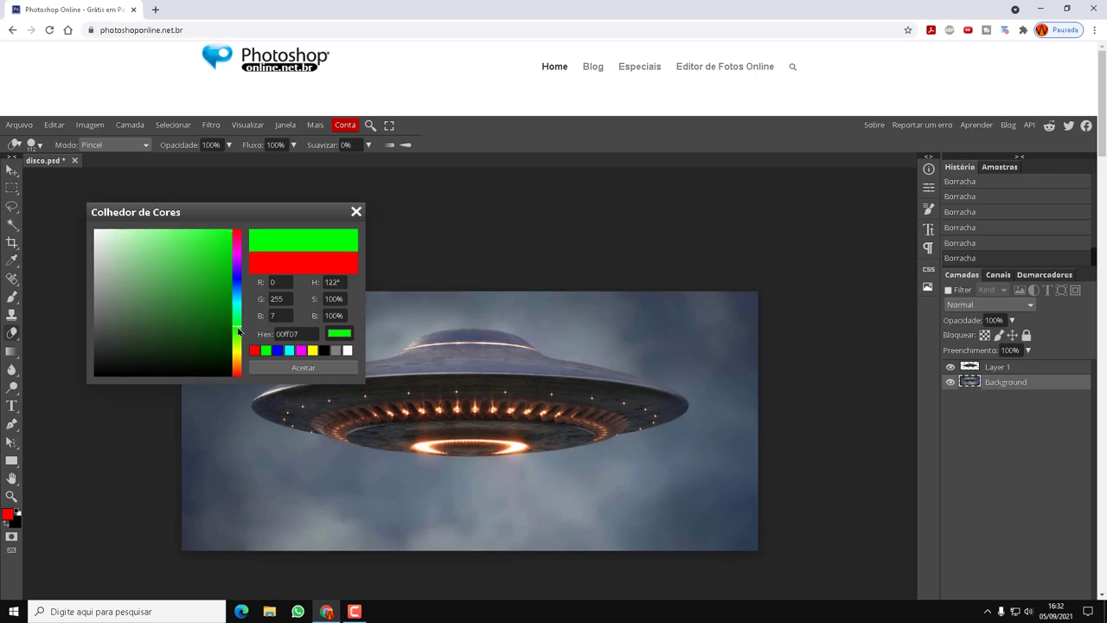
{"action": "left_click", "coordinate": [224, 238]}
{"action": "left_click", "coordinate": [294, 367]}
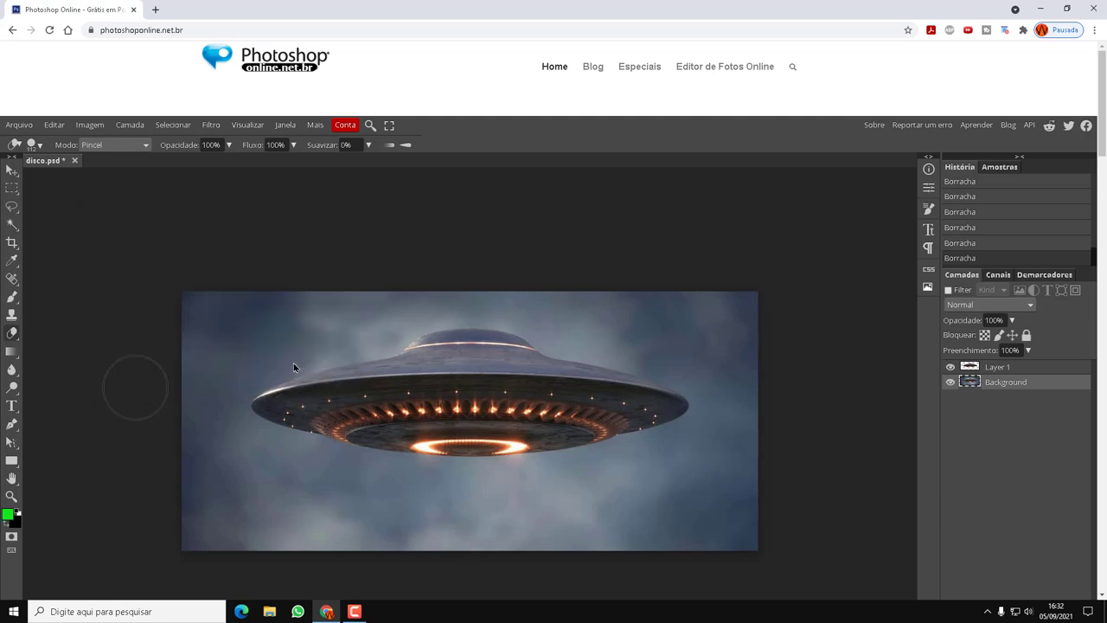
{"action": "key", "text": "alt+BackSpace"}
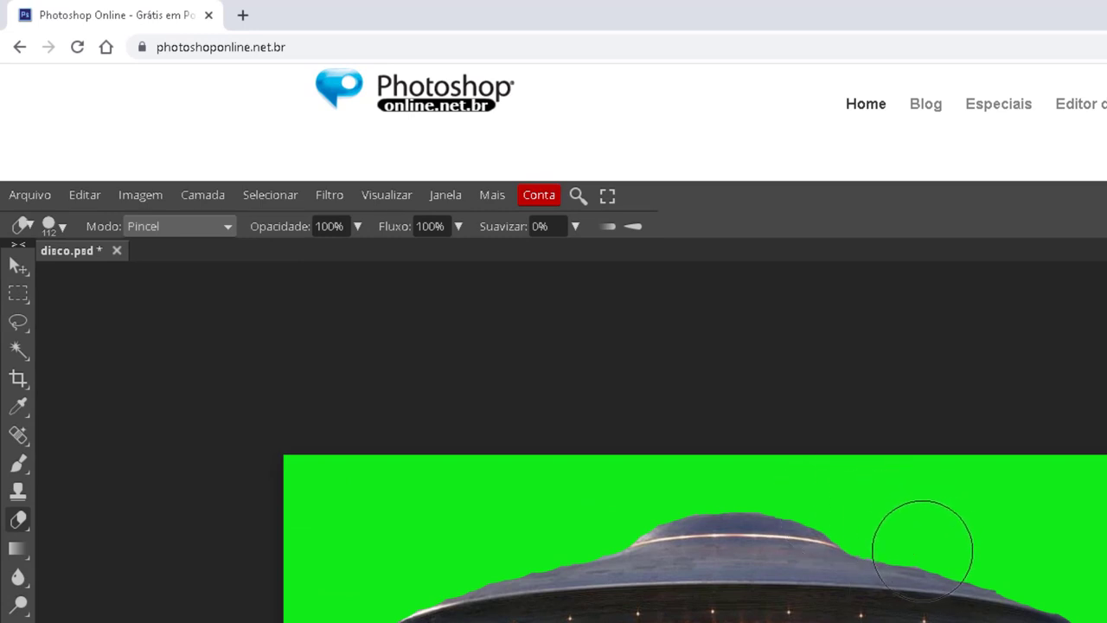
Export the image as a JPG at 100% quality, named "disco chroma key", to the desktop
{"action": "left_click", "coordinate": [30, 197]}
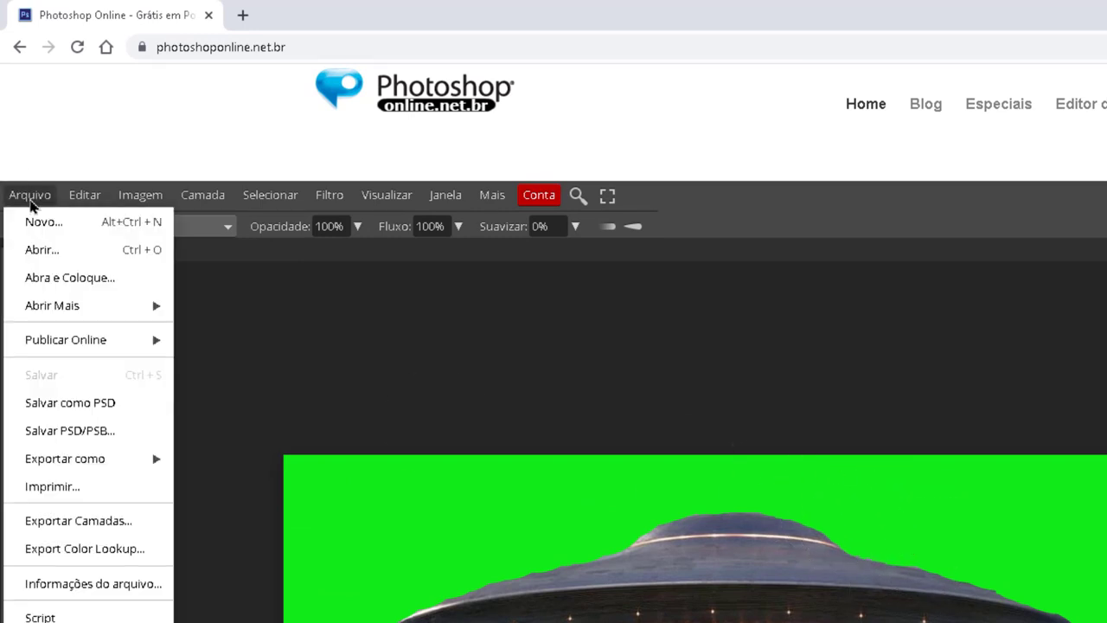
{"action": "mouse_move", "coordinate": [111, 467]}
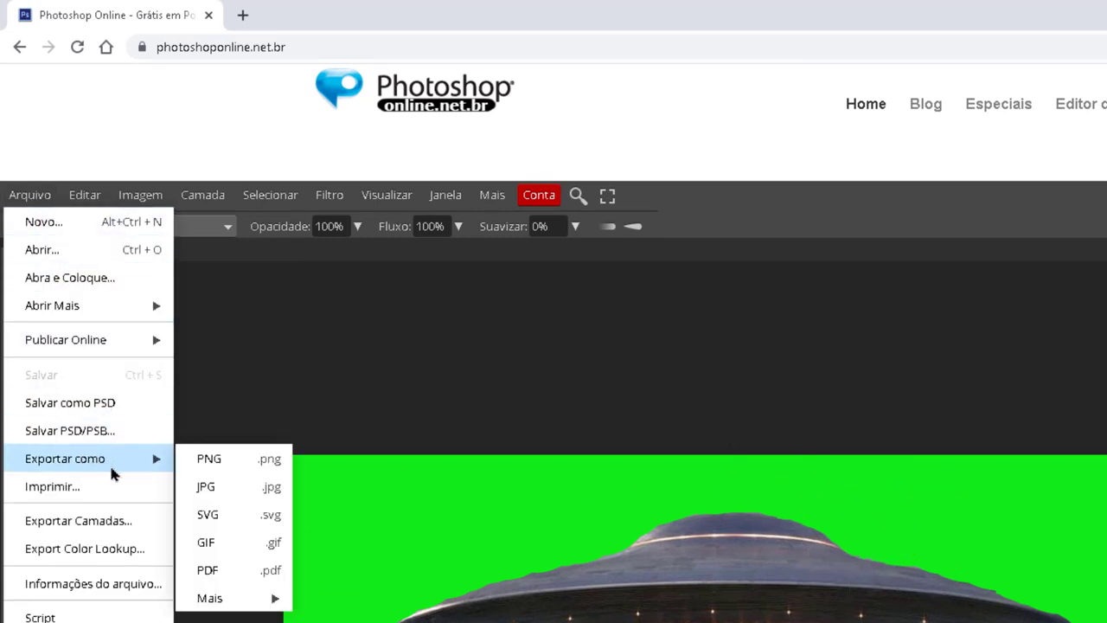
{"action": "left_click", "coordinate": [221, 492]}
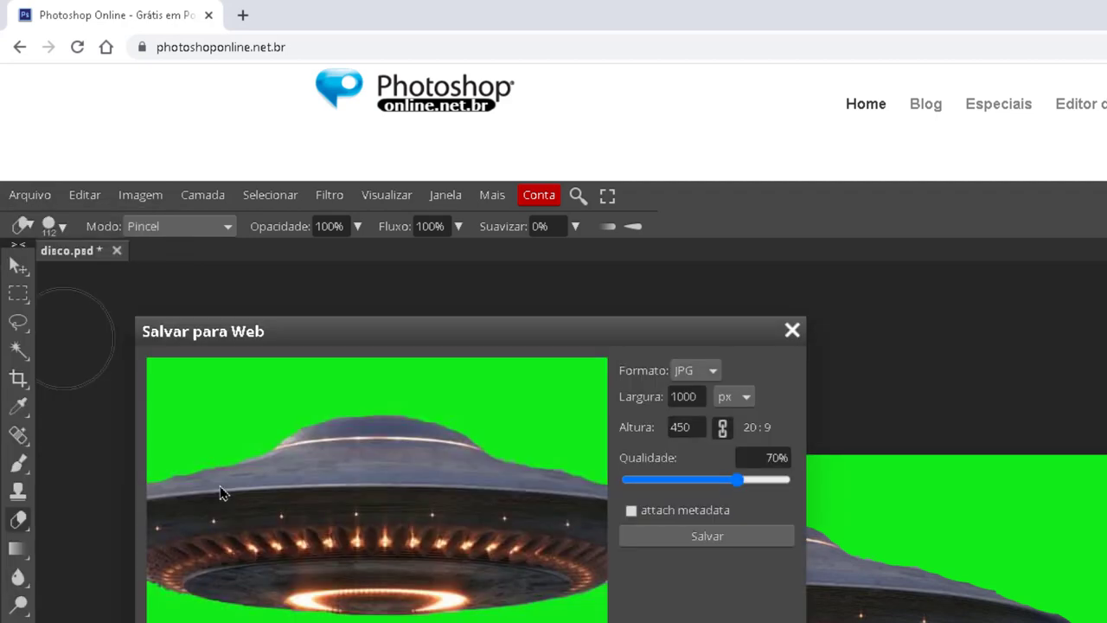
{"action": "left_click_drag", "start_coordinate": [732, 483], "coordinate": [798, 481]}
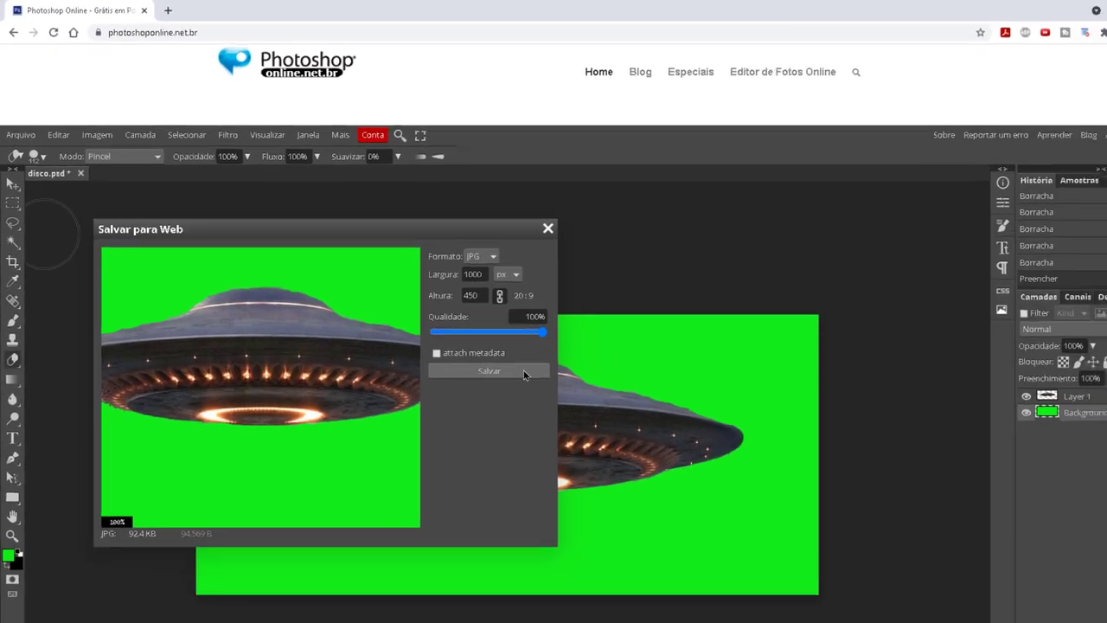
{"action": "left_click", "coordinate": [523, 372]}
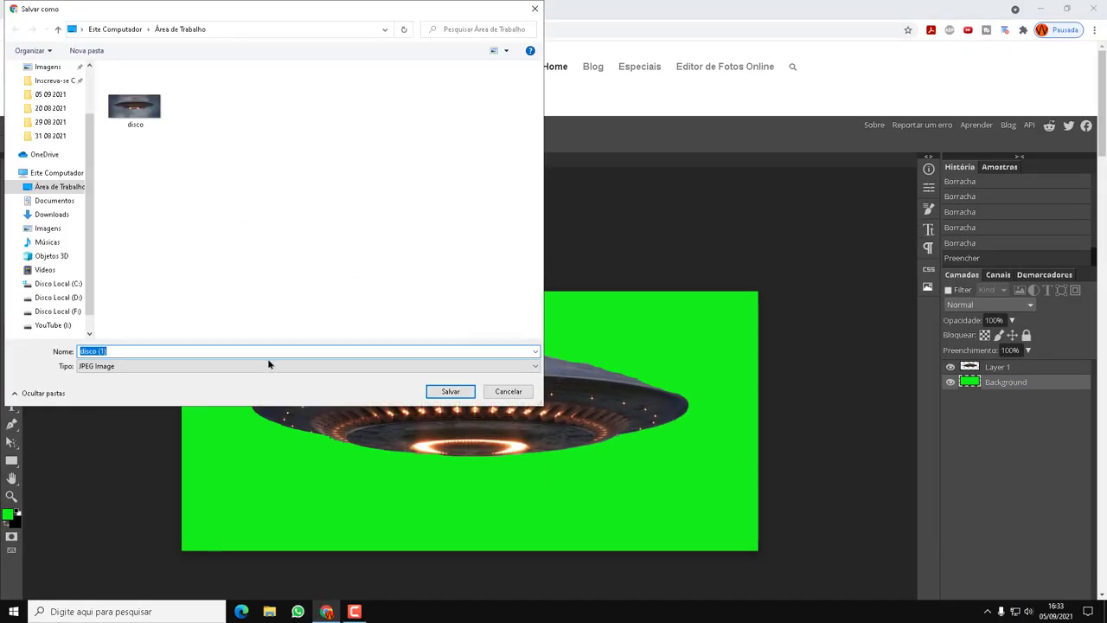
{"action": "type", "text": "disco chroma key"}
{"action": "left_click", "coordinate": [468, 392]}
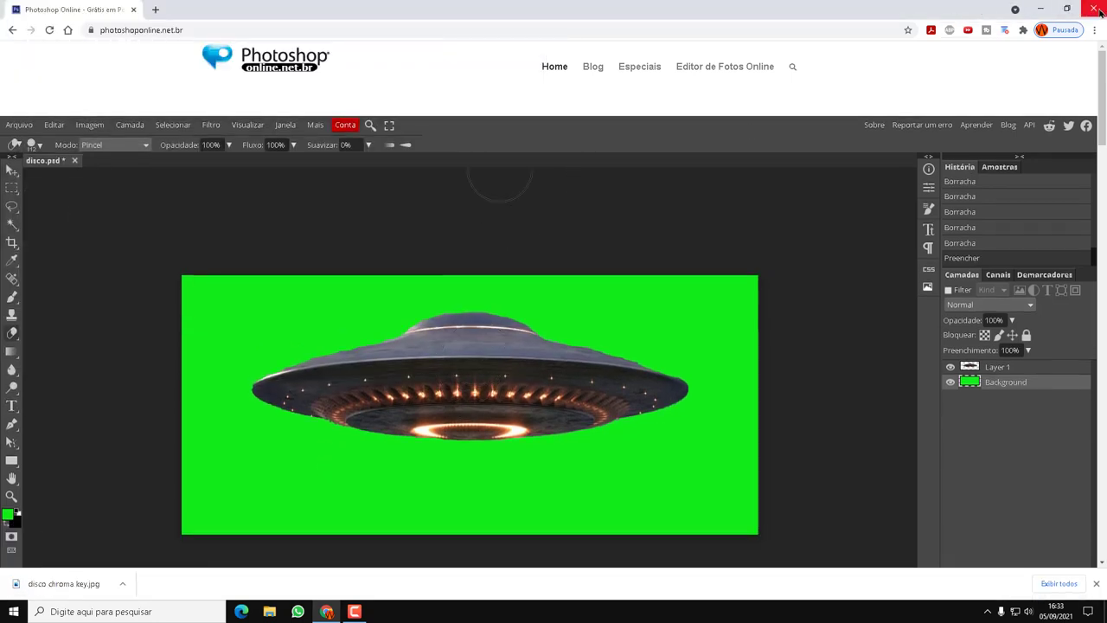
Search Google Images for "cidade" in a new browser tab
{"action": "left_click", "coordinate": [155, 10]}
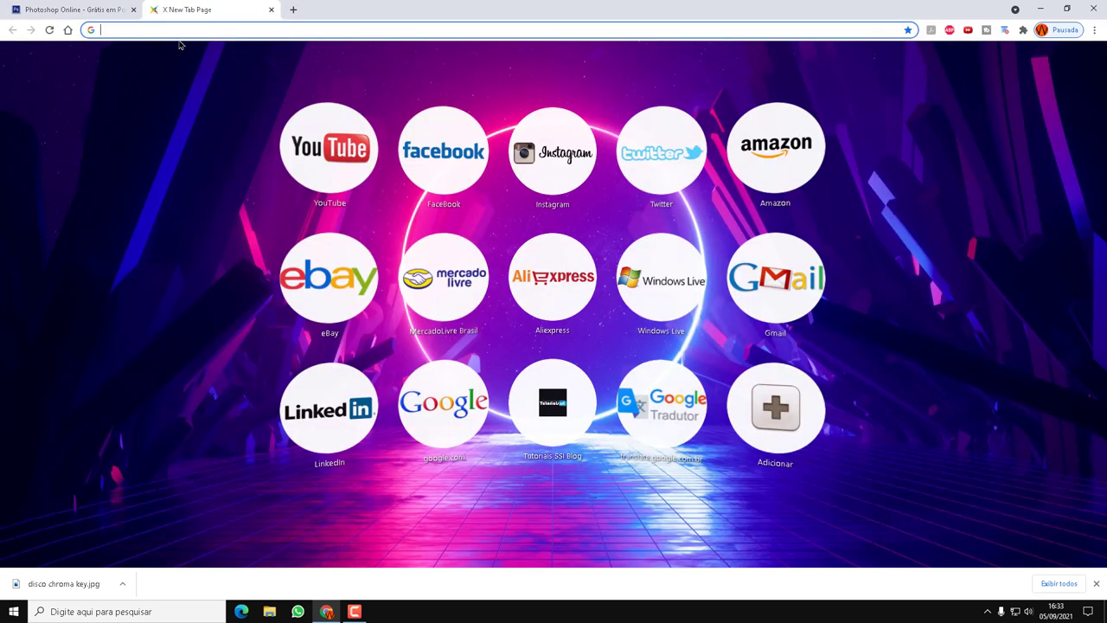
{"action": "type", "text": "cida"}
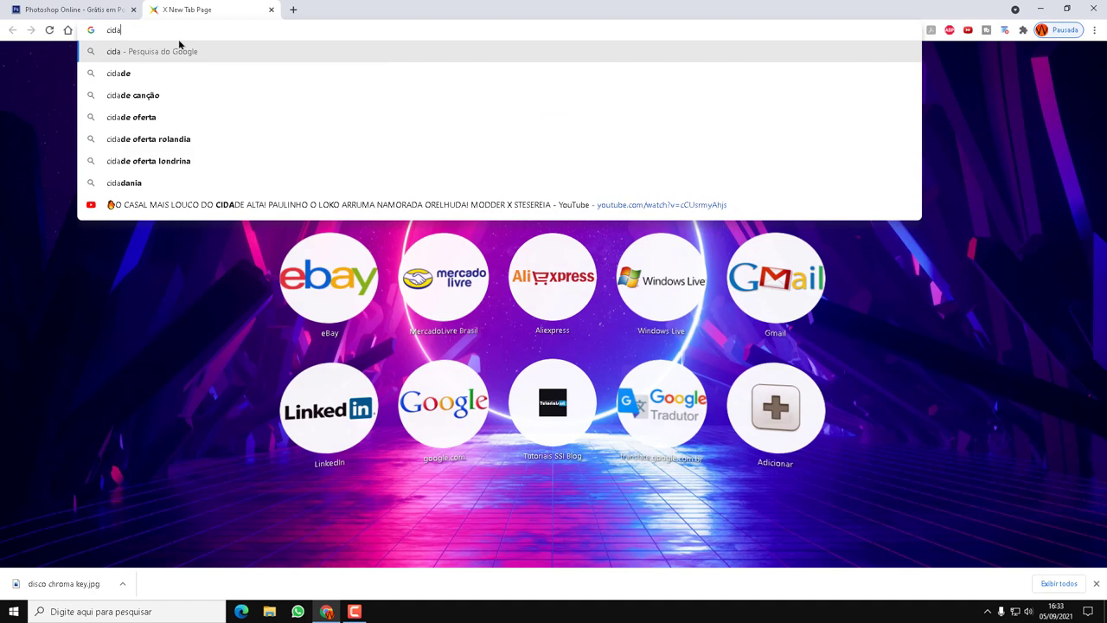
{"action": "type", "text": "de"}
{"action": "key", "text": "Return"}
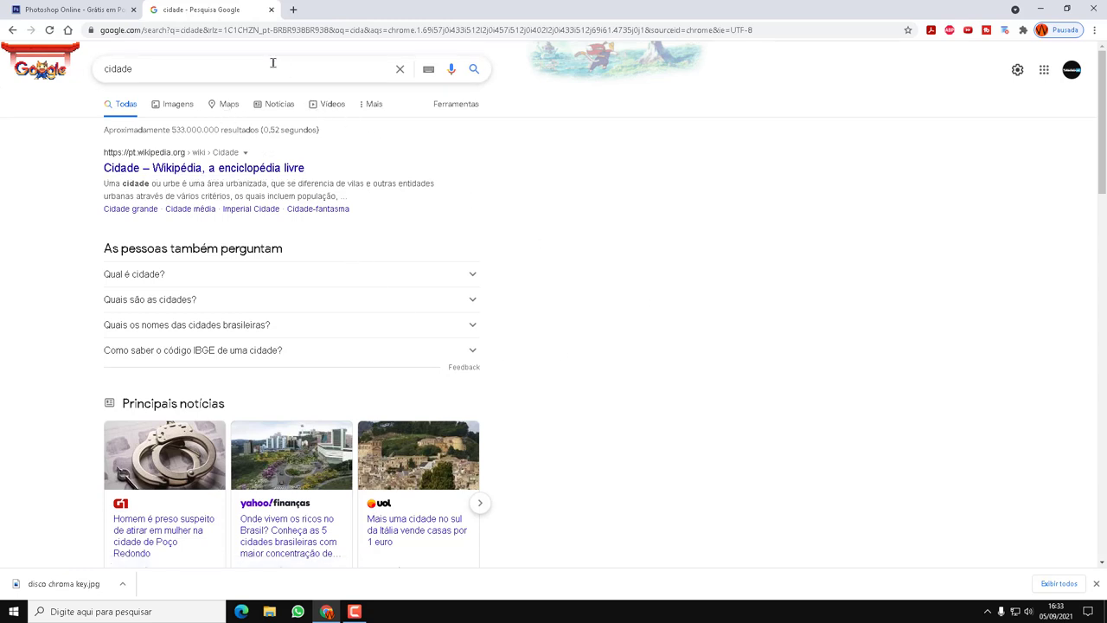
{"action": "left_click", "coordinate": [178, 104]}
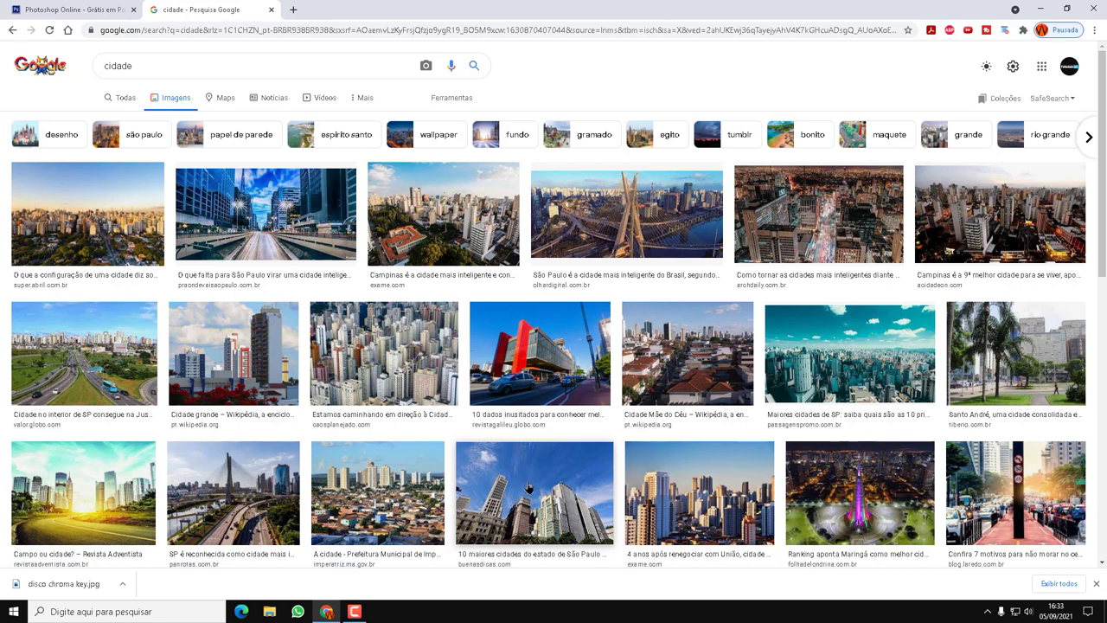
Filter the city image results to the large size (Grande)
{"action": "scroll", "coordinate": [692, 424], "scroll_direction": "down", "scroll_amount": 2}
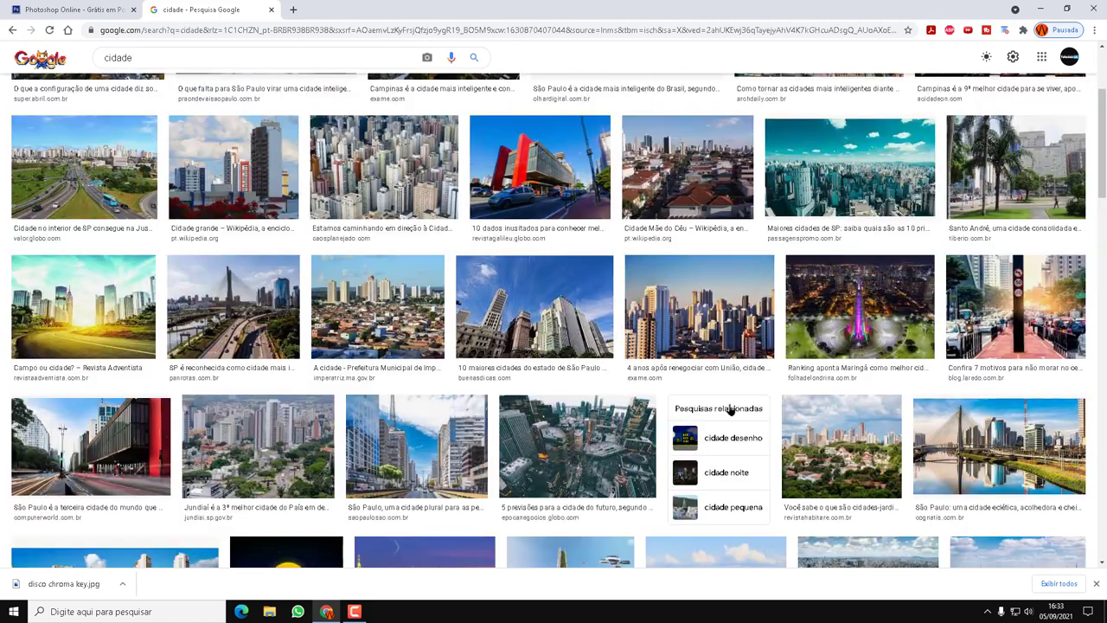
{"action": "scroll", "coordinate": [554, 381], "scroll_direction": "up", "scroll_amount": 2}
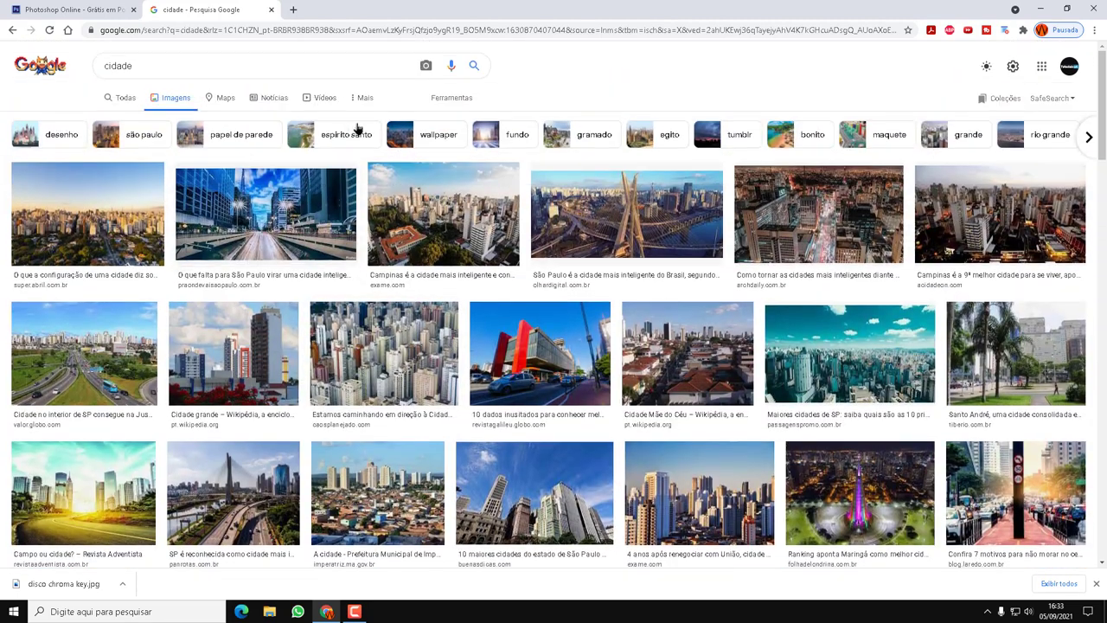
{"action": "left_click", "coordinate": [453, 99]}
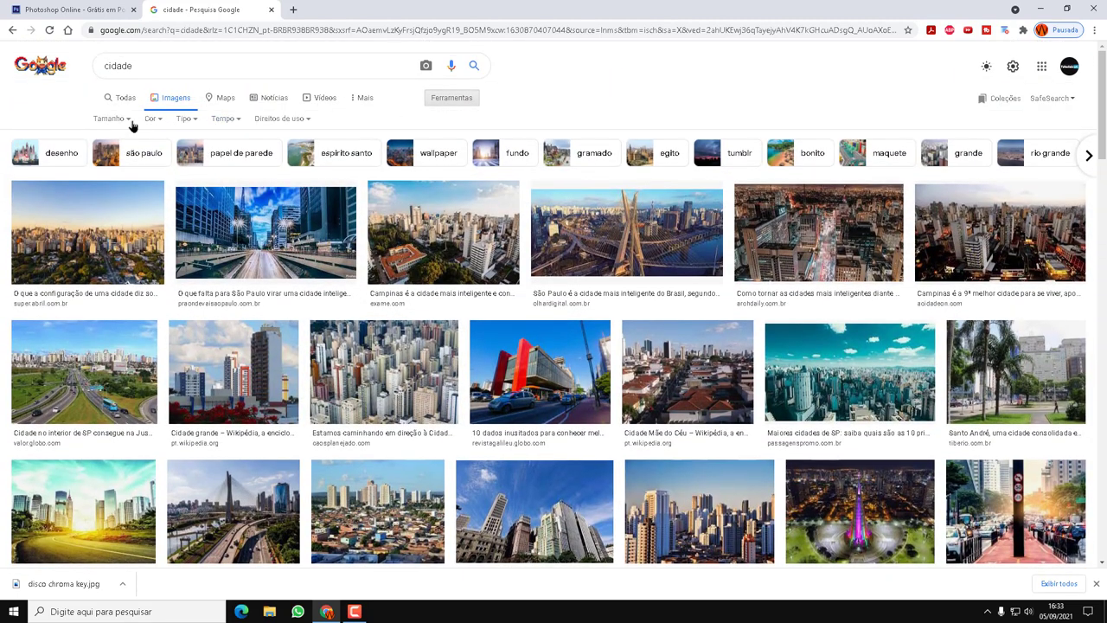
{"action": "left_click", "coordinate": [124, 120]}
{"action": "left_click", "coordinate": [127, 158]}
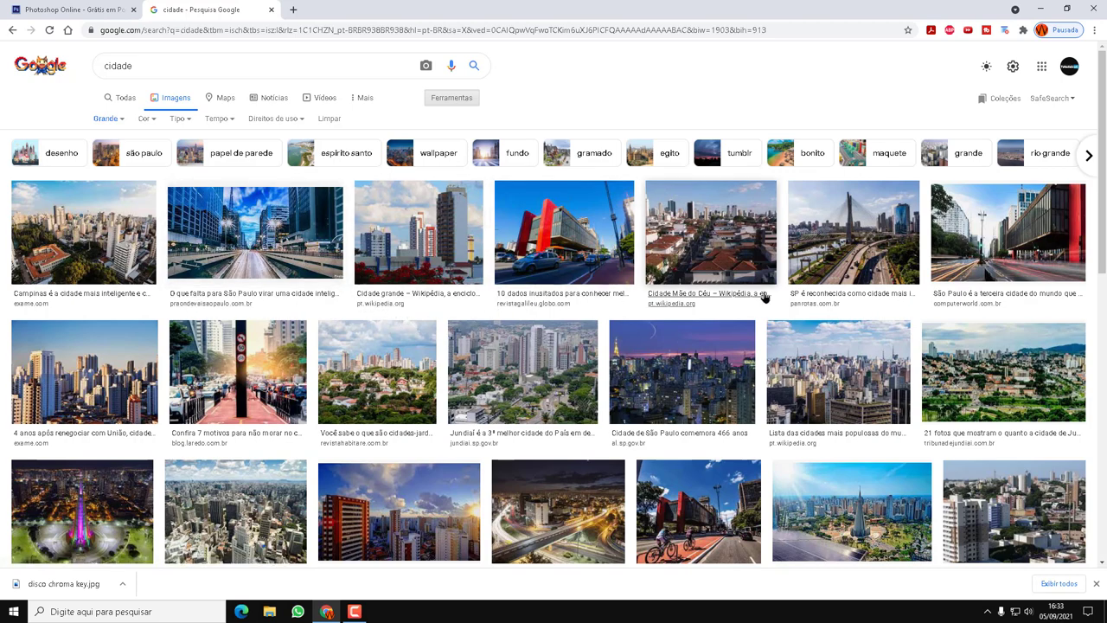
Pick the Indaiatuba lakeside skyline photo from the city image results and save it to the desktop as the PNG 3Z_002_Blog
{"action": "scroll", "coordinate": [701, 314], "scroll_direction": "down", "scroll_amount": 3}
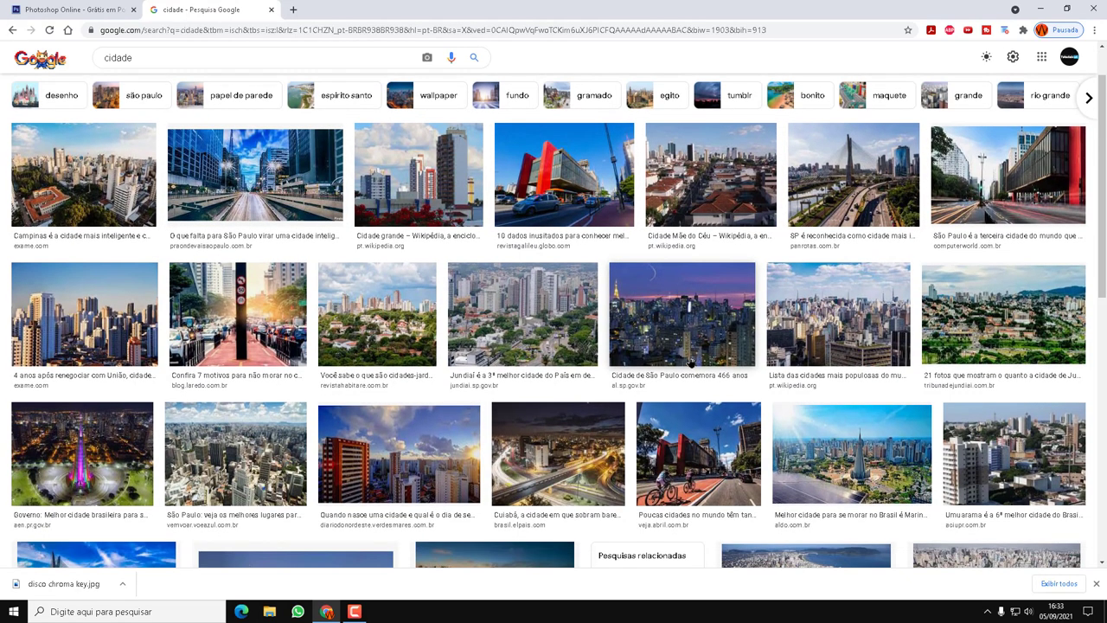
{"action": "scroll", "coordinate": [690, 362], "scroll_direction": "down", "scroll_amount": 2}
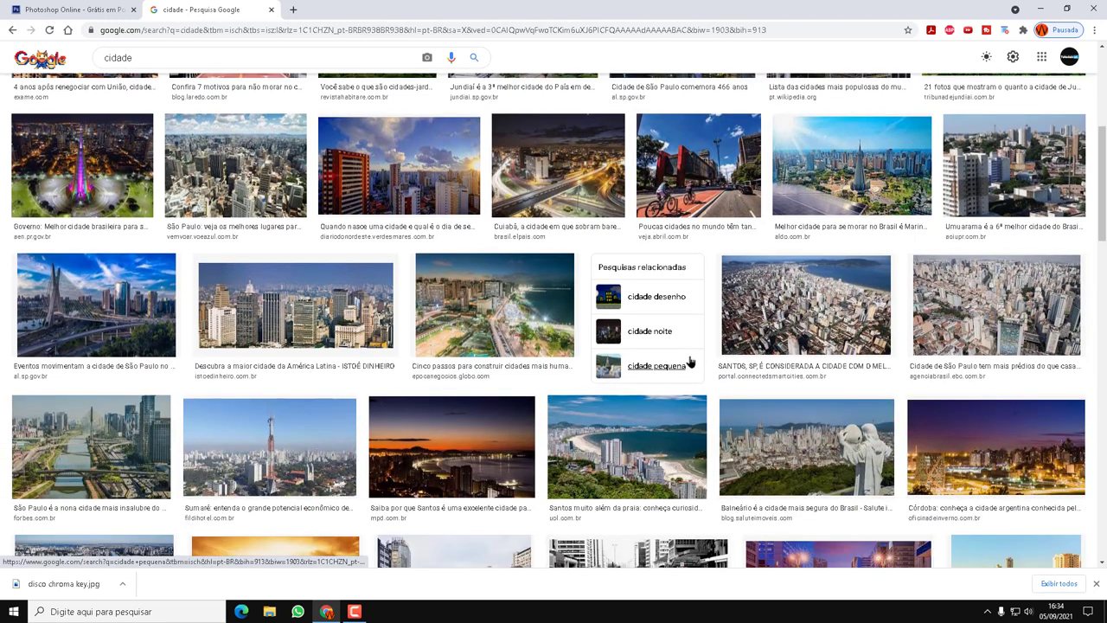
{"action": "scroll", "coordinate": [690, 361], "scroll_direction": "down", "scroll_amount": 1}
{"action": "scroll", "coordinate": [691, 361], "scroll_direction": "down", "scroll_amount": 2}
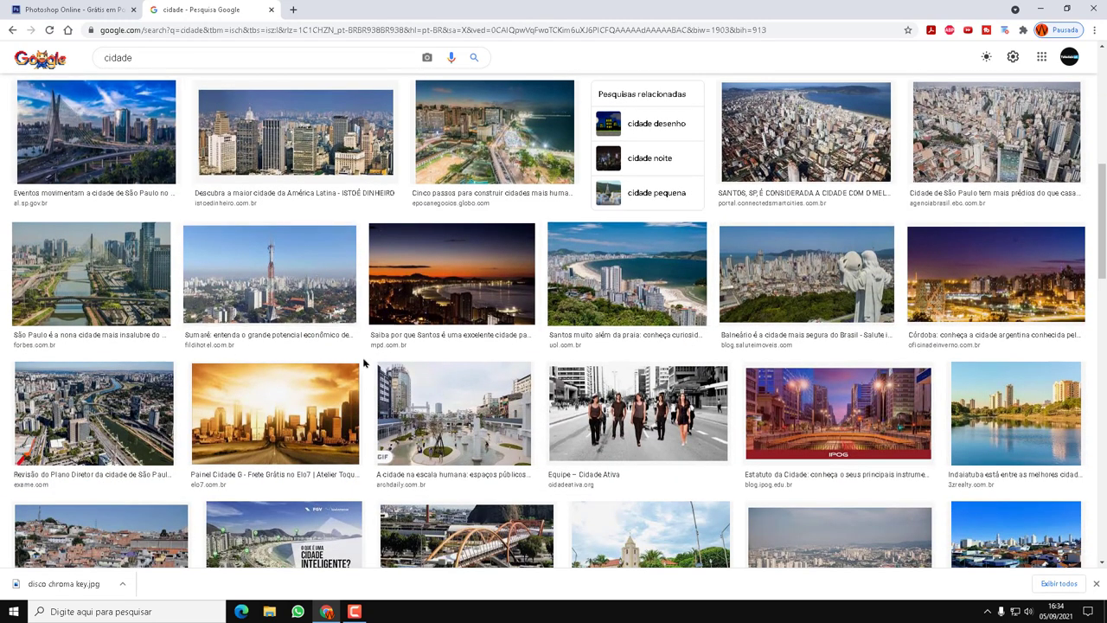
{"action": "scroll", "coordinate": [923, 360], "scroll_direction": "down", "scroll_amount": 2}
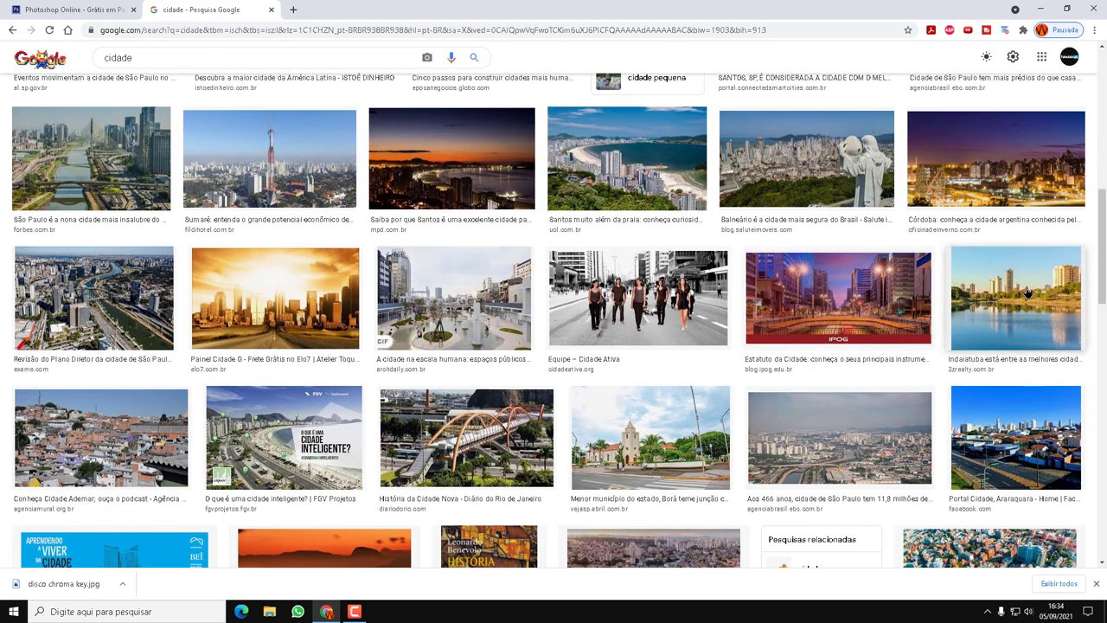
{"action": "left_click", "coordinate": [1027, 294]}
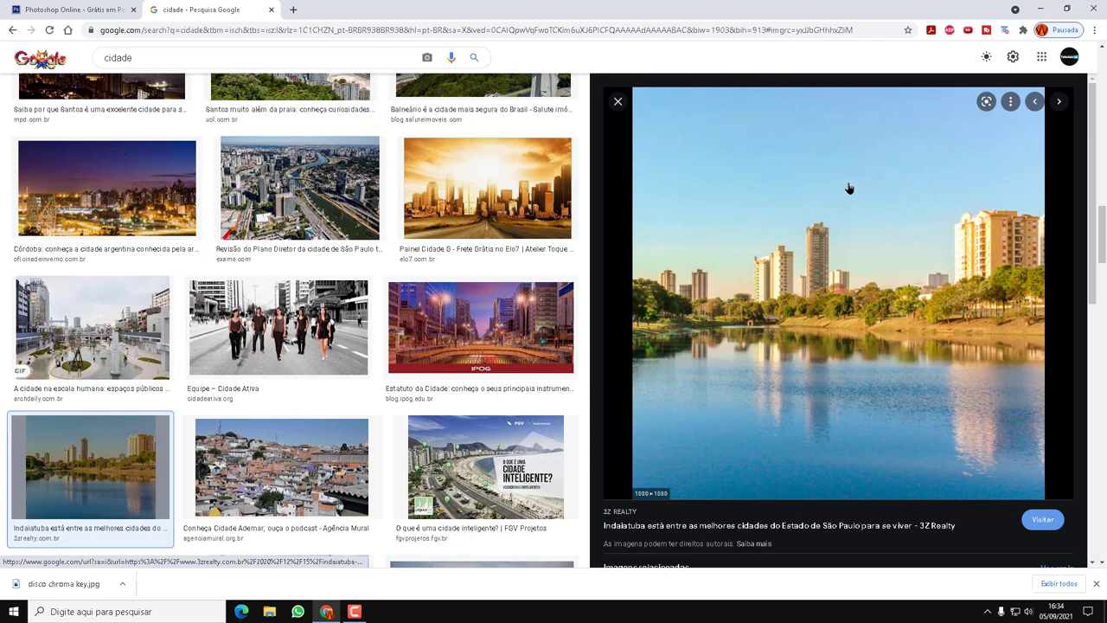
{"action": "right_click", "coordinate": [849, 189]}
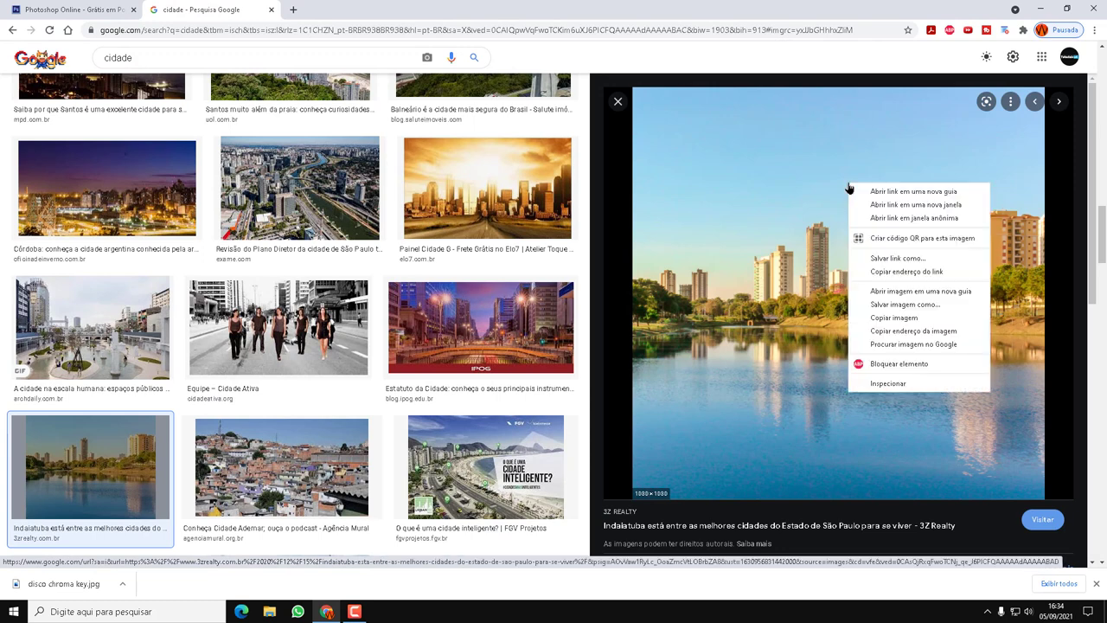
{"action": "left_click", "coordinate": [900, 304]}
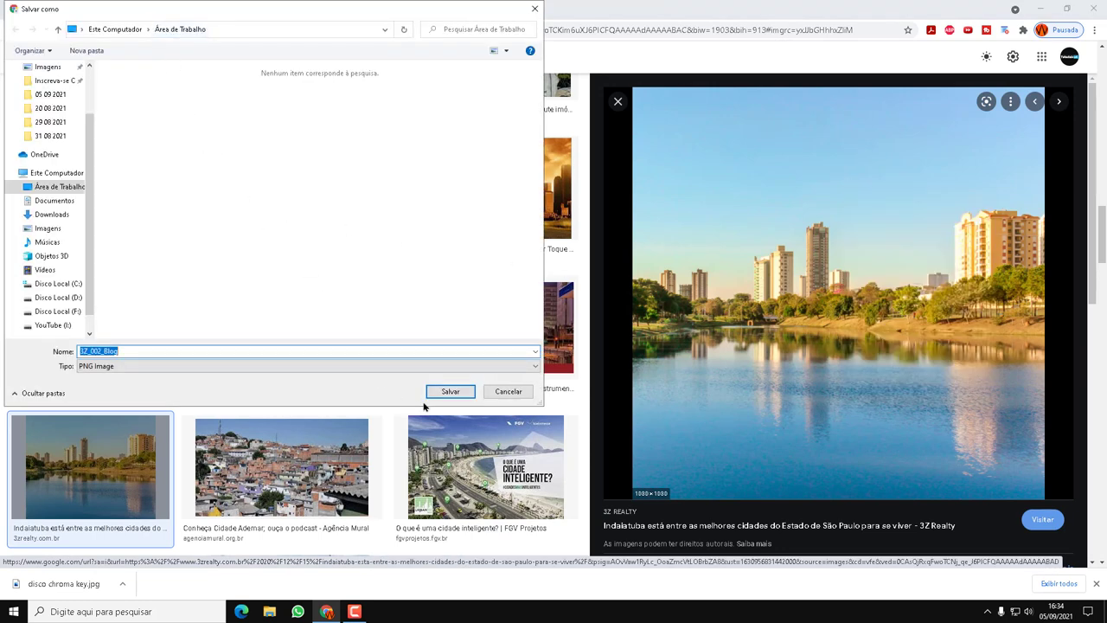
{"action": "left_click", "coordinate": [450, 391]}
Return to Photopea, close disco.psd without saving and open the 3Z_002_Blog image from the desktop
{"action": "left_click", "coordinate": [104, 8]}
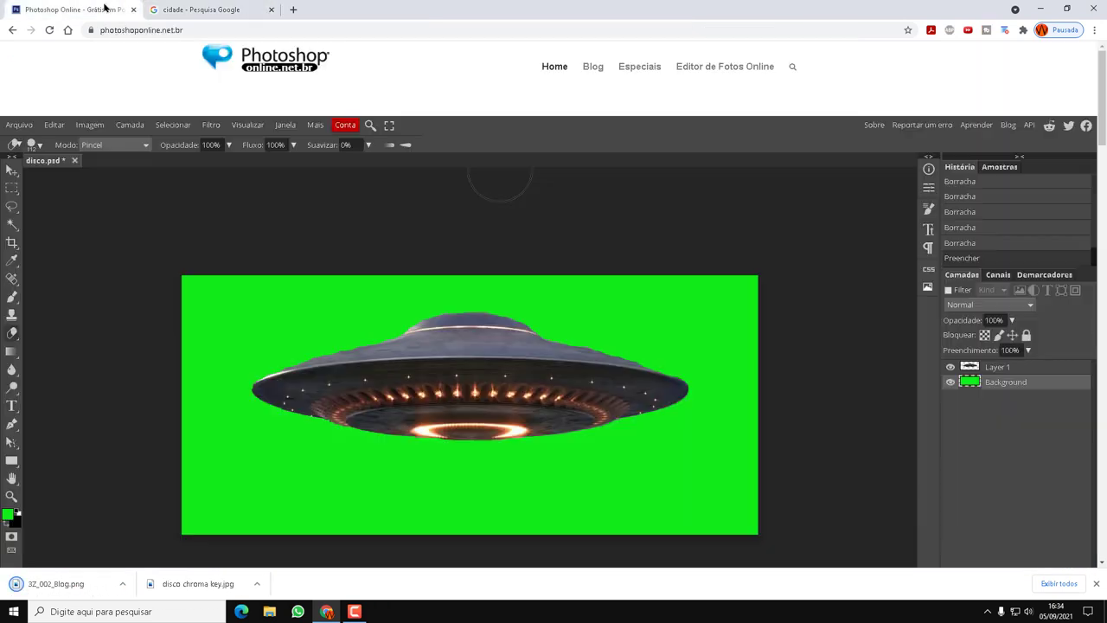
{"action": "left_click", "coordinate": [75, 162]}
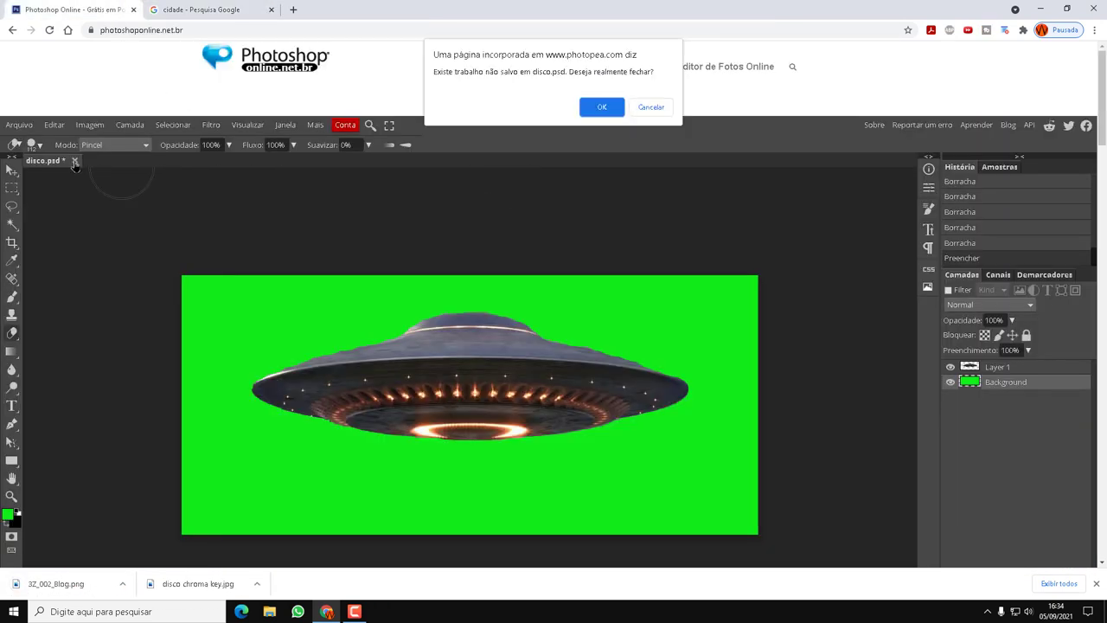
{"action": "left_click", "coordinate": [600, 107]}
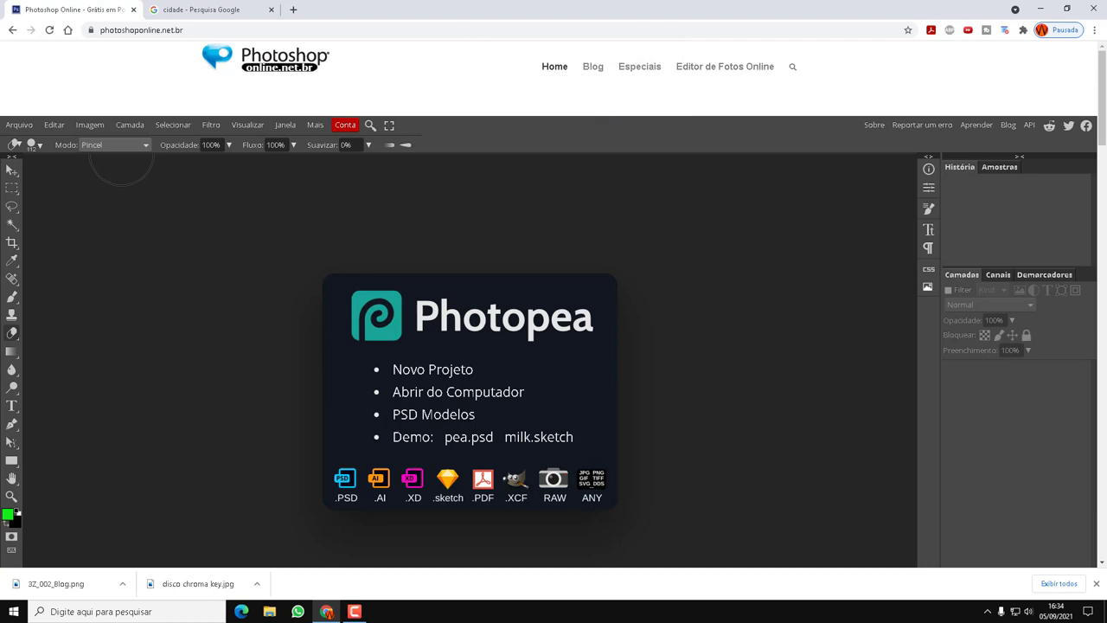
{"action": "left_click", "coordinate": [424, 398]}
{"action": "left_click", "coordinate": [146, 114]}
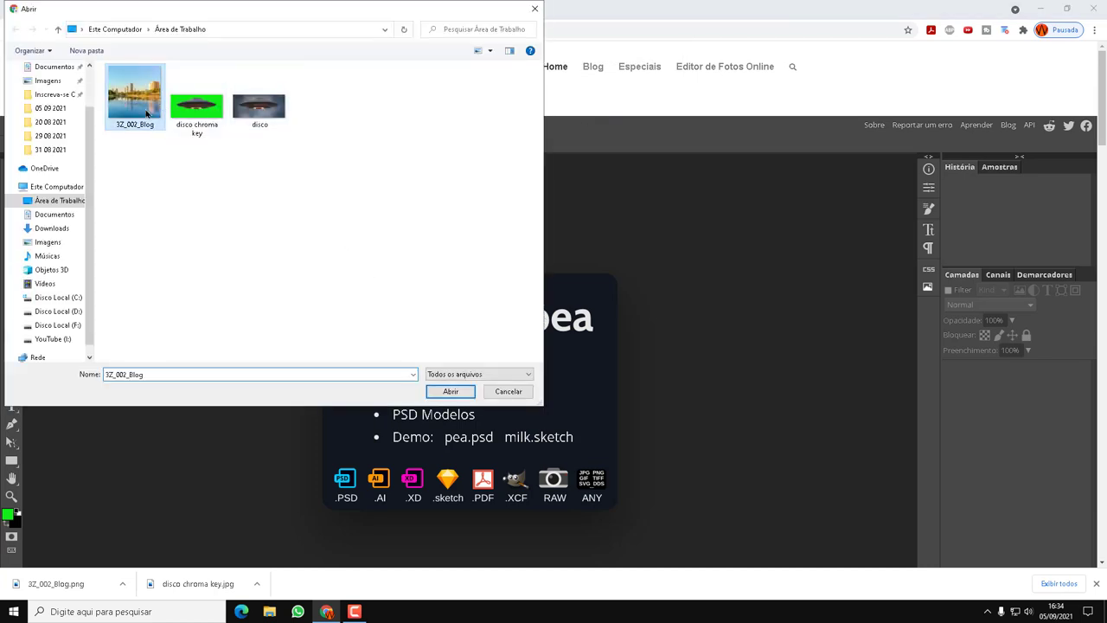
{"action": "left_click", "coordinate": [451, 391]}
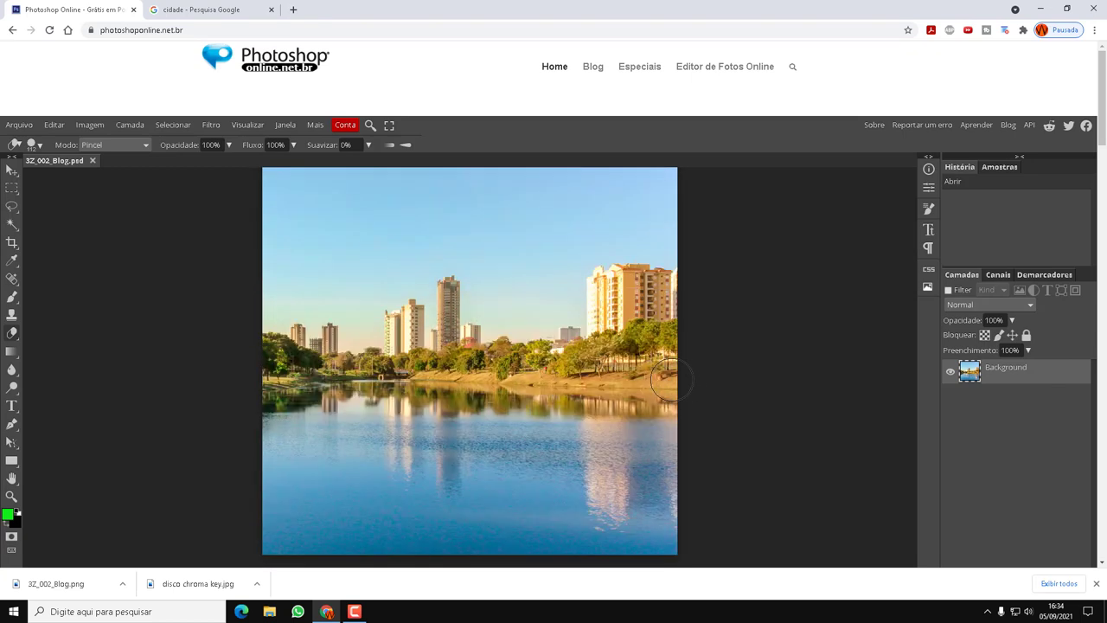
Duplicate the Background layer and delete the upper sky from the copy using the Magic Wand at tolerance 50
{"action": "key", "text": "ctrl+j"}
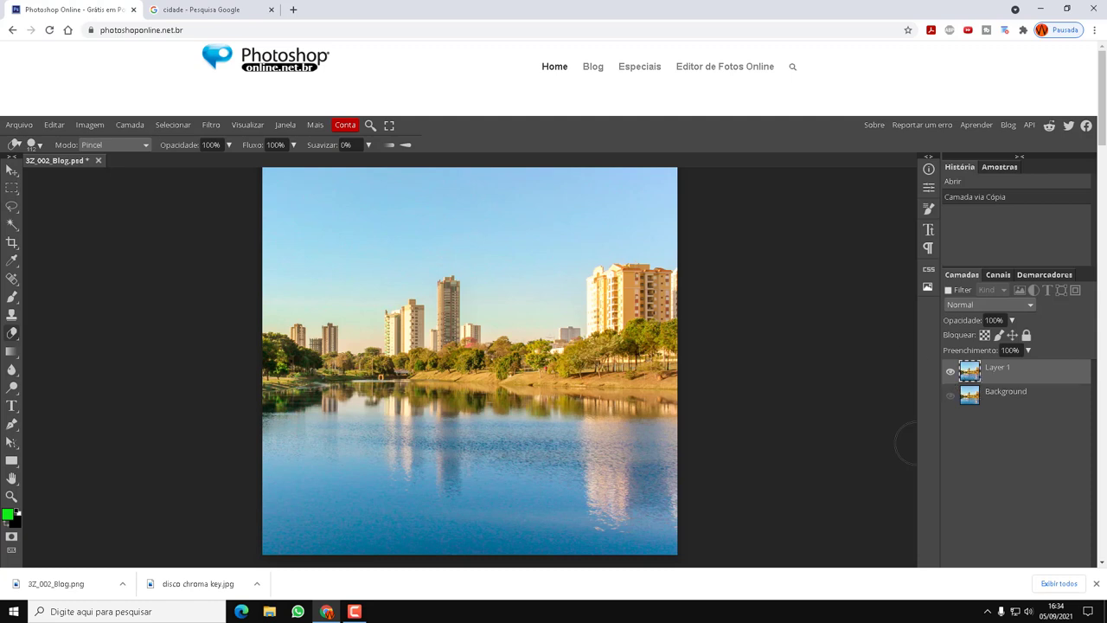
{"action": "left_click", "coordinate": [12, 224]}
{"action": "left_click", "coordinate": [104, 227]}
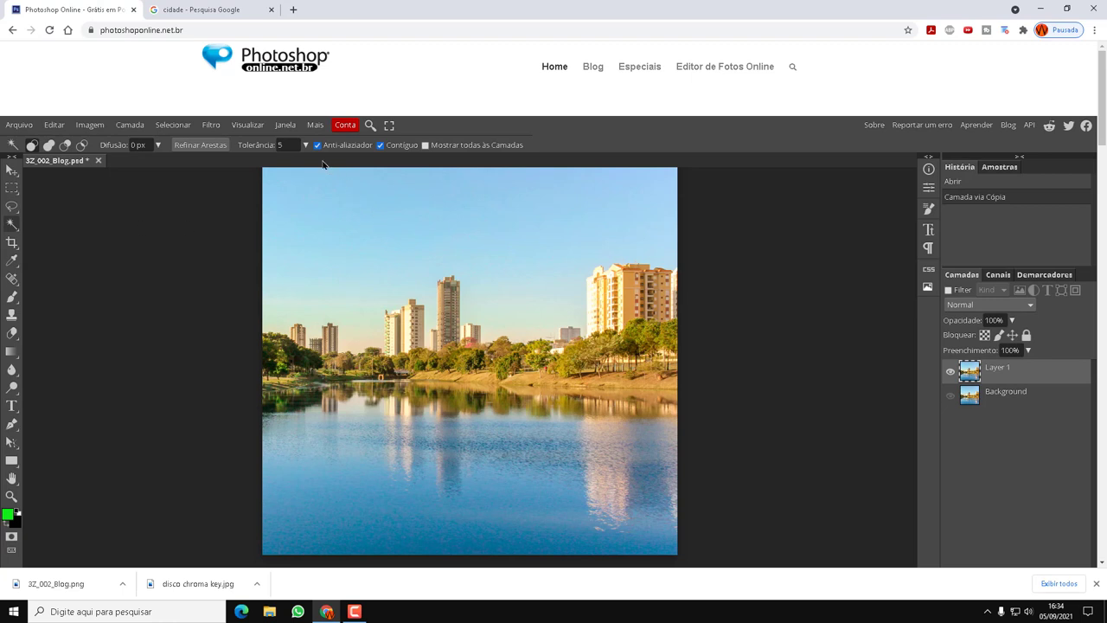
{"action": "left_click", "coordinate": [285, 146]}
{"action": "left_click", "coordinate": [326, 212]}
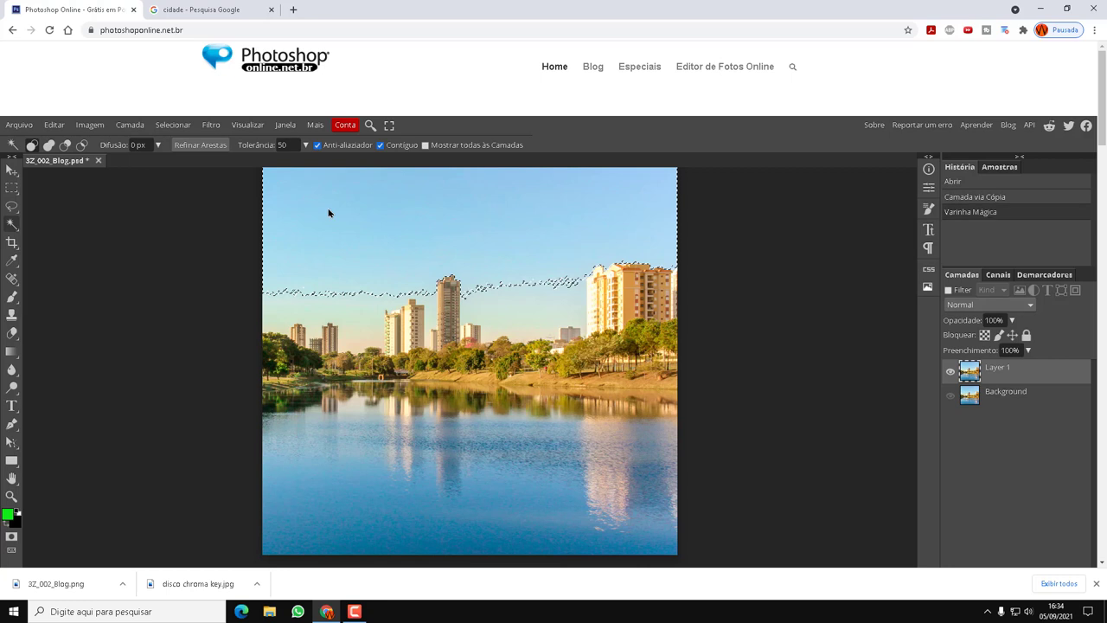
{"action": "key", "text": "Delete"}
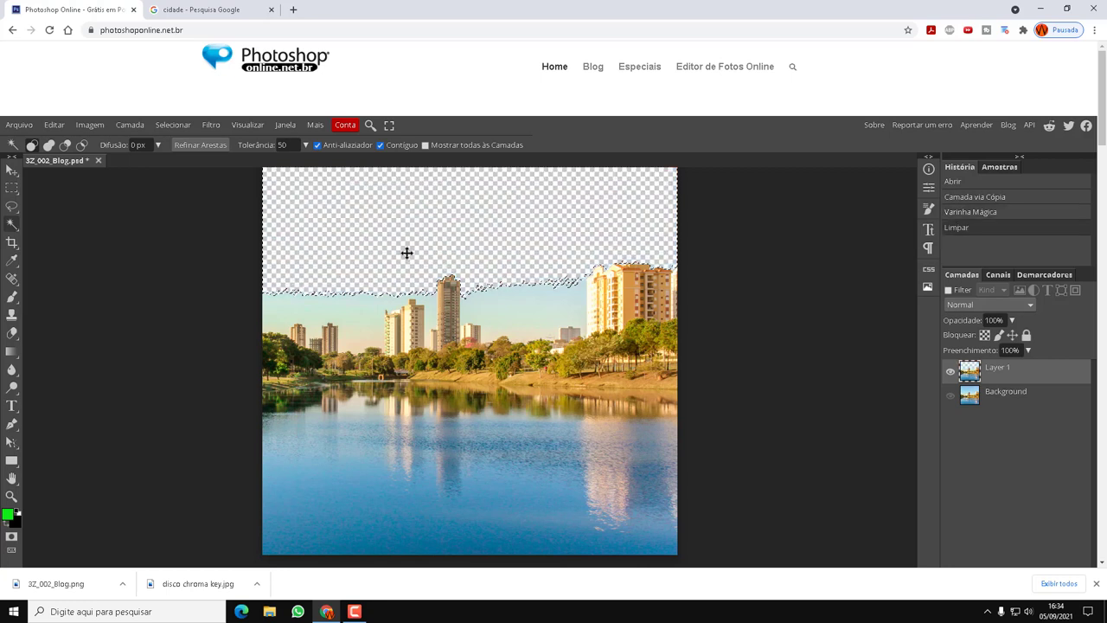
Set the Magic Wand tolerance to 30 and delete the remaining sky patches on the left side of the tallest tower
{"action": "left_click", "coordinate": [511, 313]}
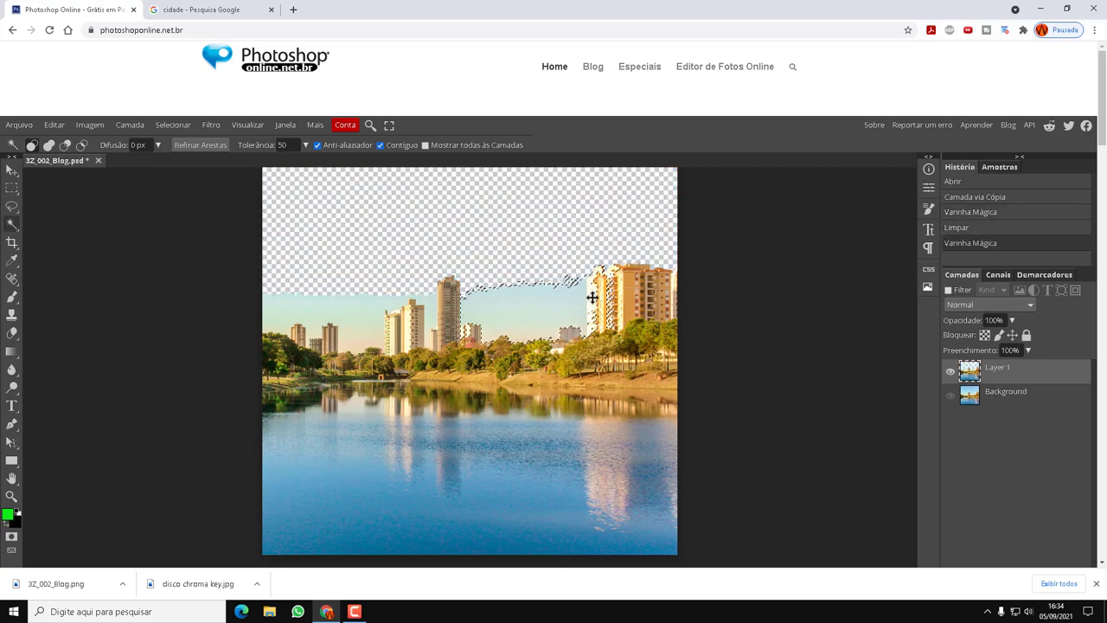
{"action": "left_click", "coordinate": [285, 145]}
{"action": "type", "text": "30"}
{"action": "left_click", "coordinate": [346, 306]}
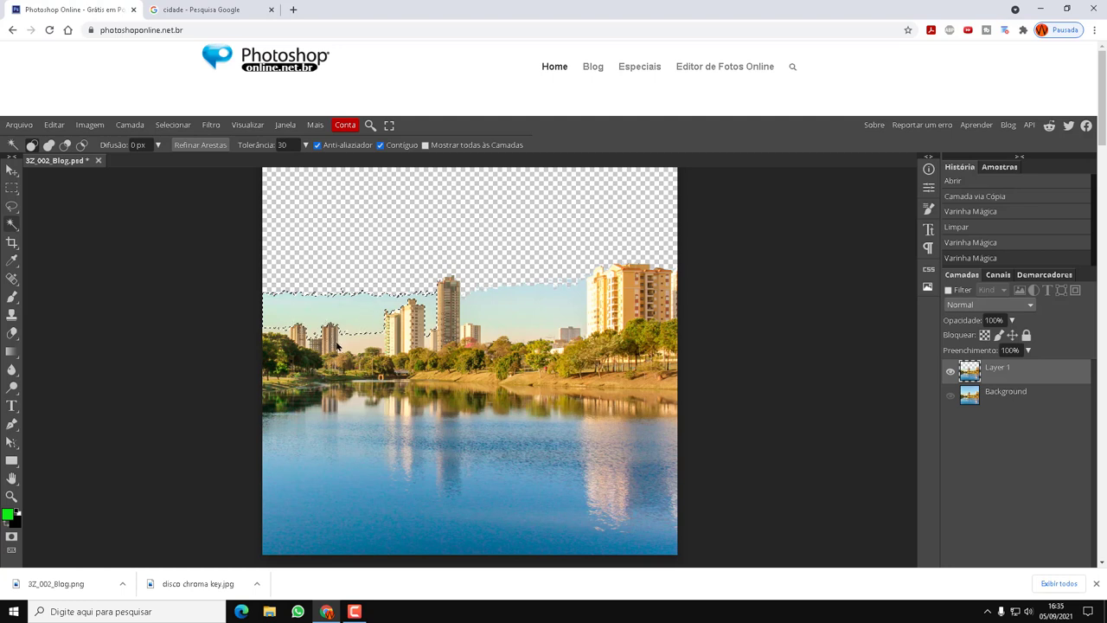
{"action": "key", "text": "Delete"}
{"action": "left_click", "coordinate": [363, 346]}
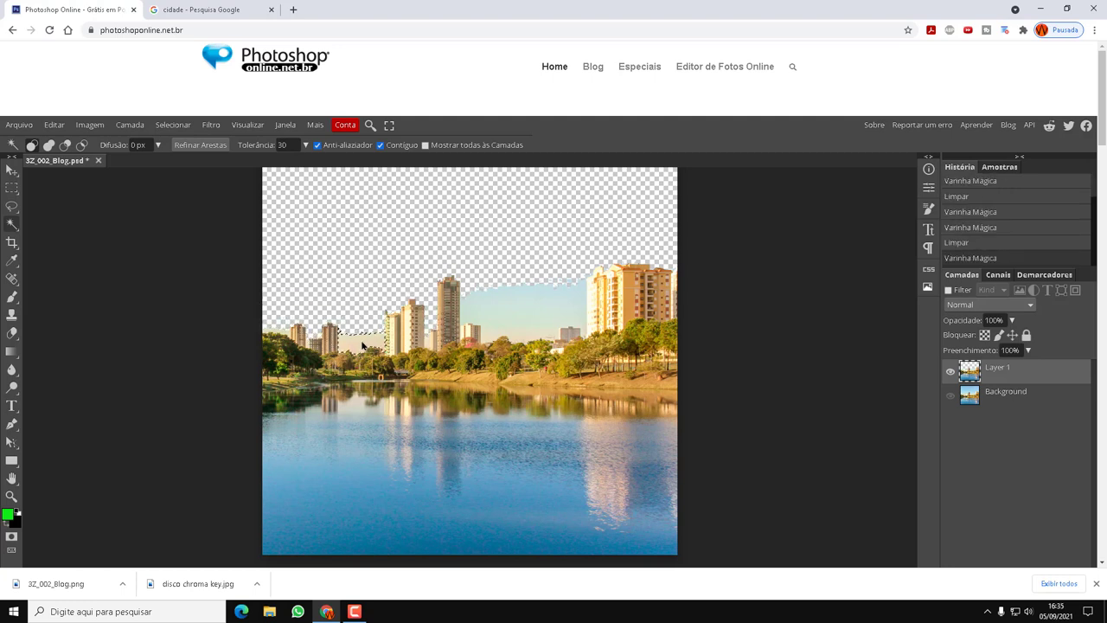
{"action": "key", "text": "Delete"}
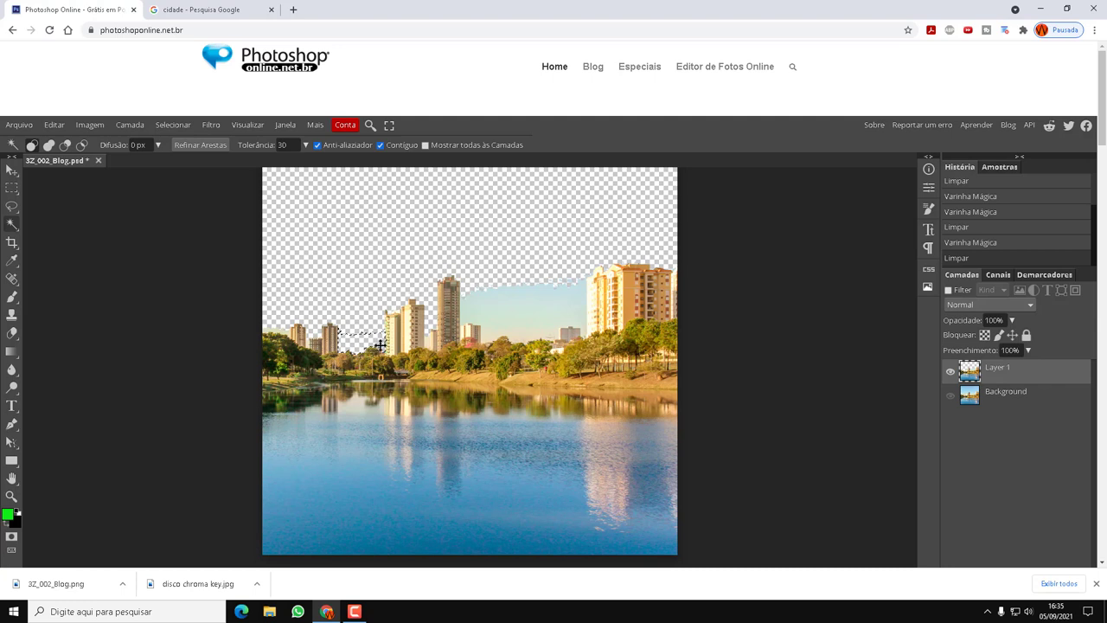
{"action": "left_click", "coordinate": [429, 343]}
{"action": "key", "text": "Delete"}
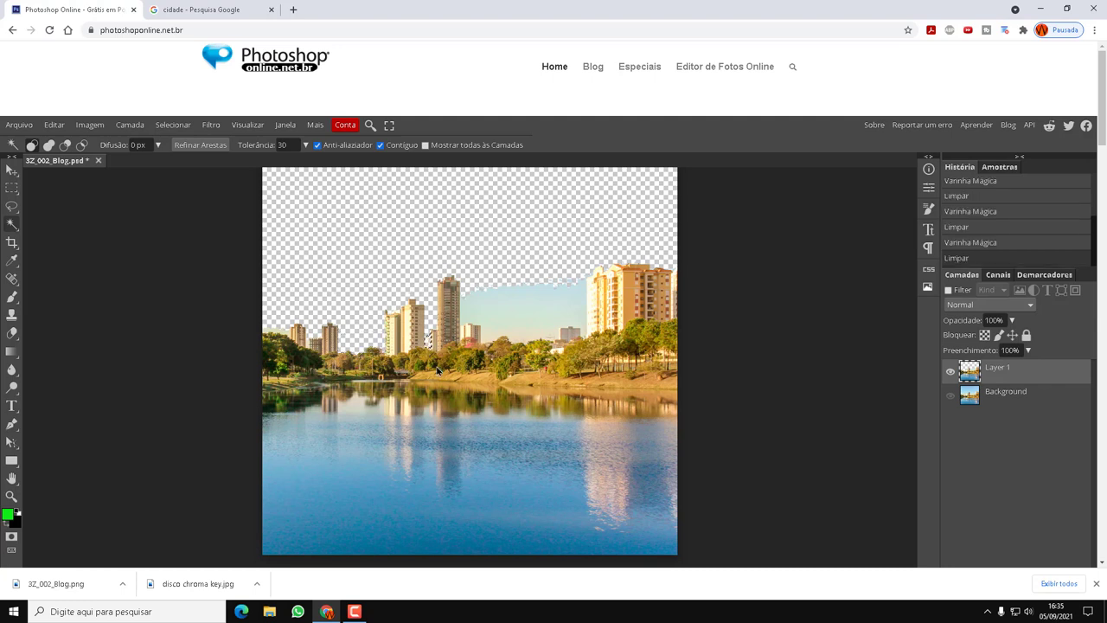
Delete the sky between the tallest tower and the large apartment block on the right, and clear the selection
{"action": "left_click", "coordinate": [498, 316]}
{"action": "key", "text": "Delete"}
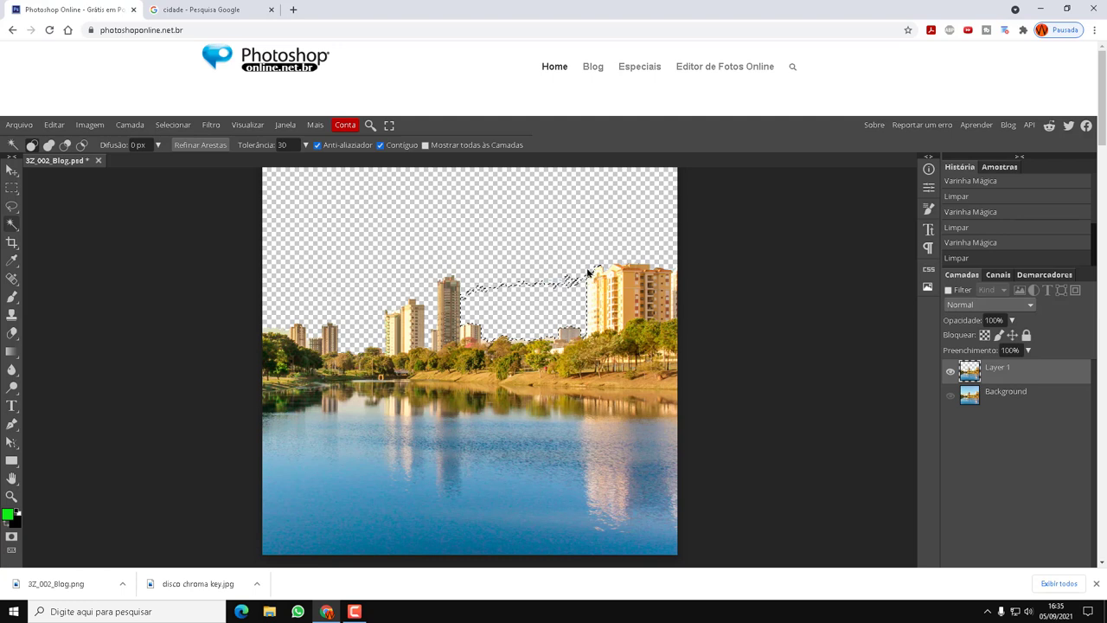
{"action": "key", "text": "ctrl+d"}
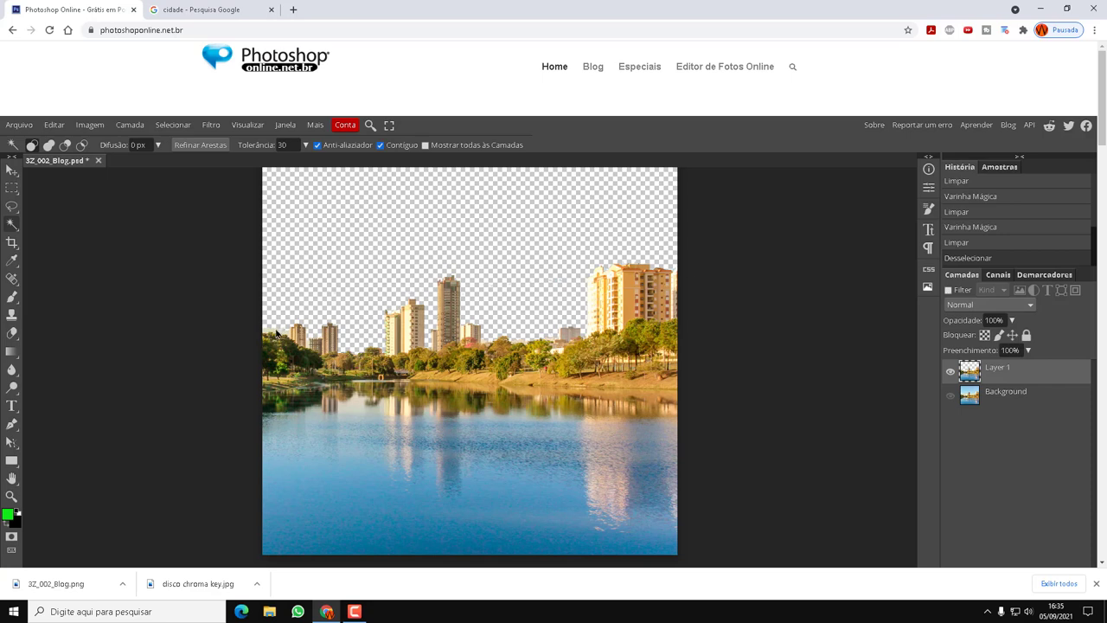
Show the Background layer beneath the cut-out city and fill it with the green foreground colour
{"action": "key", "text": "ctrl+plus"}
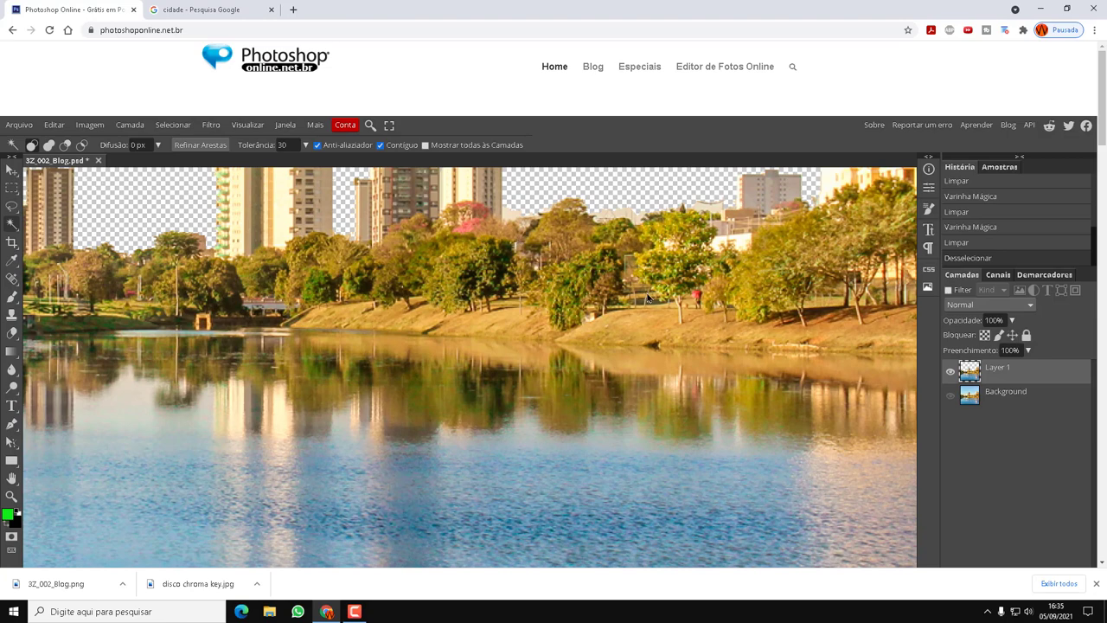
{"action": "key", "text": "ctrl+minus"}
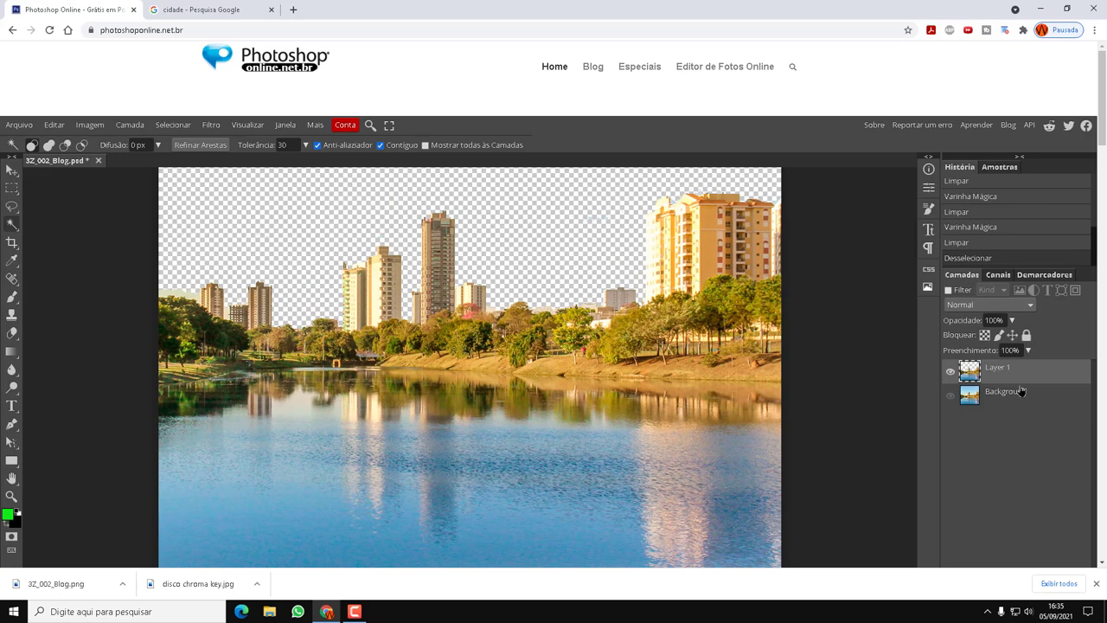
{"action": "left_click", "coordinate": [951, 398]}
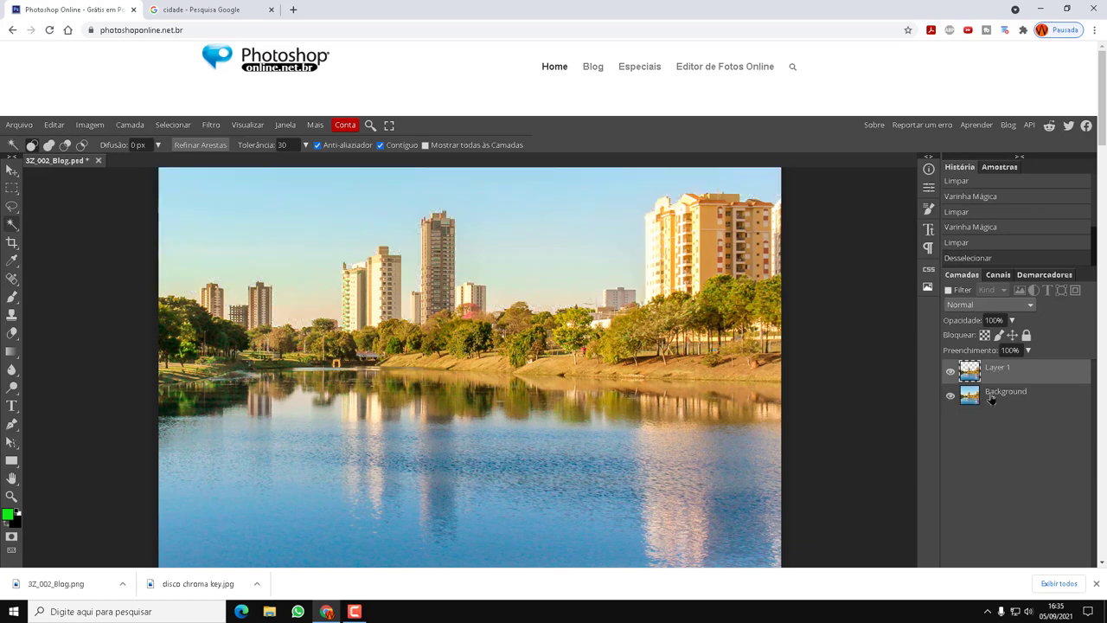
{"action": "left_click", "coordinate": [991, 397]}
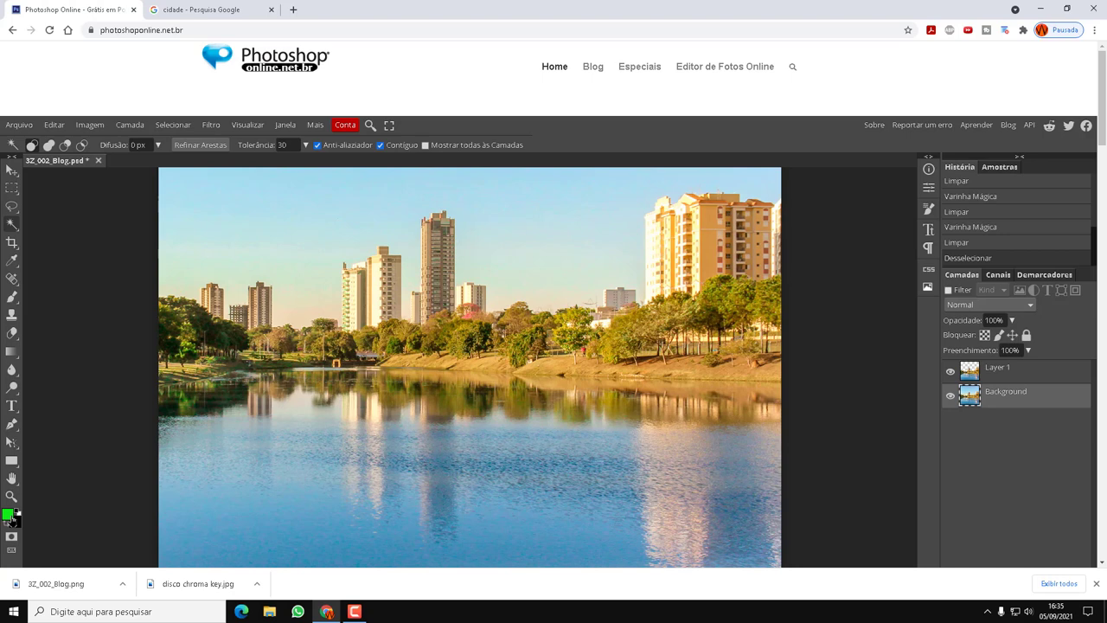
{"action": "key", "text": "alt+BackSpace"}
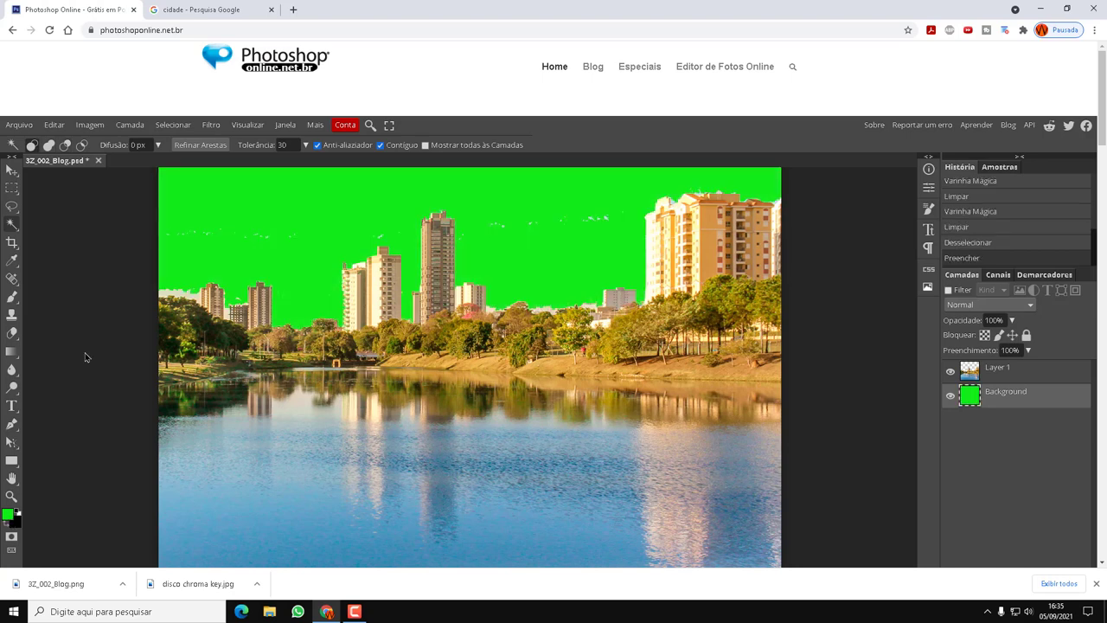
Erase the leftover sky specks above the buildings on Layer 1 with the Eraser
{"action": "left_click", "coordinate": [1009, 374]}
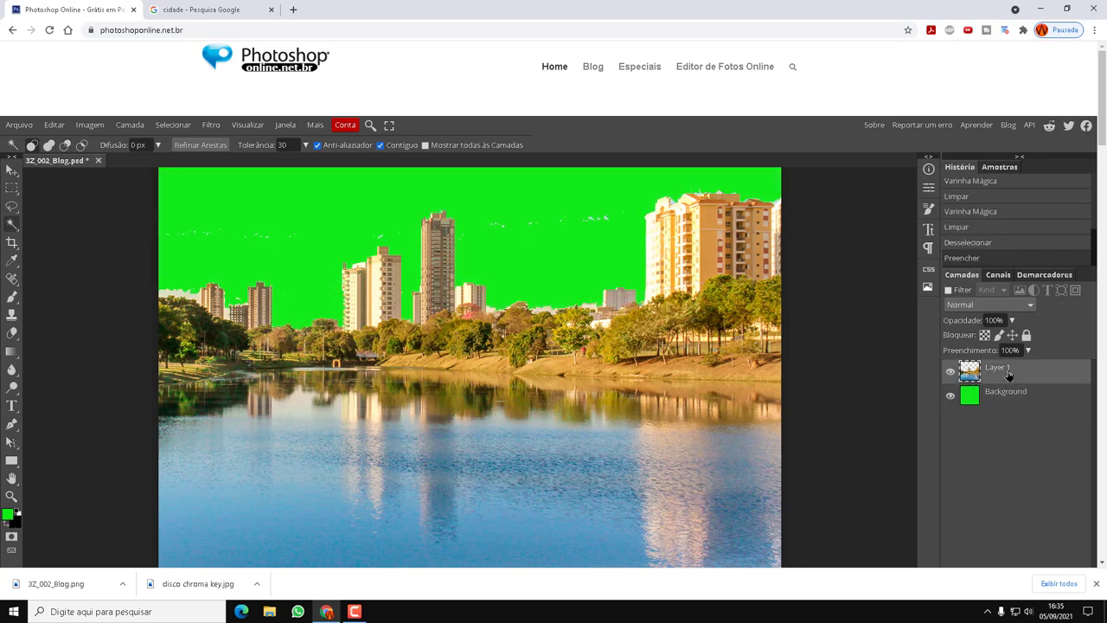
{"action": "left_click", "coordinate": [13, 336]}
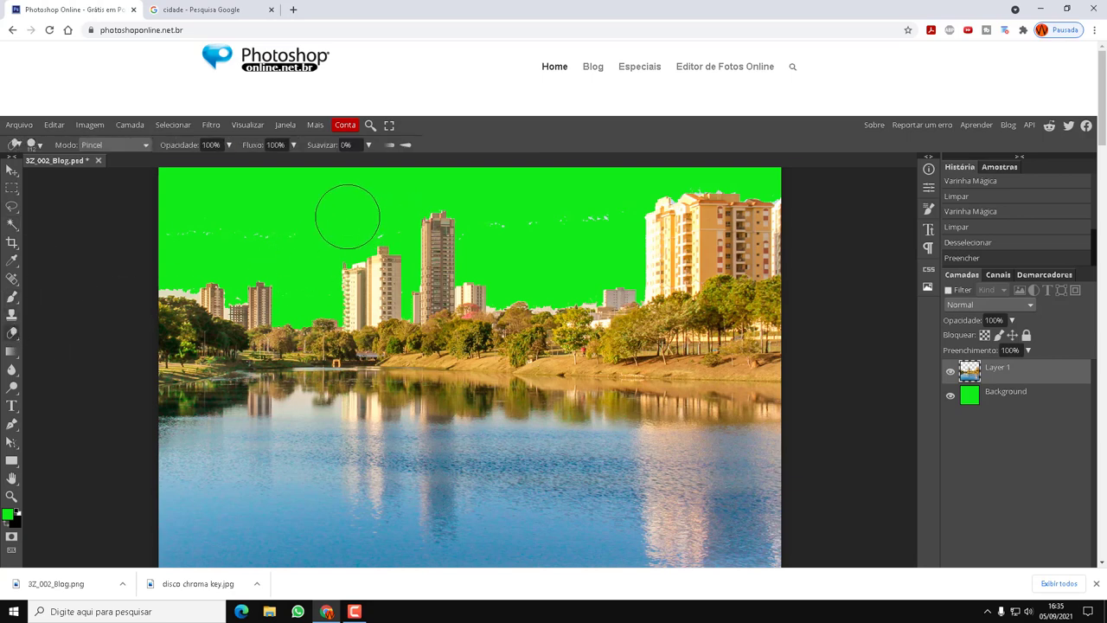
{"action": "mouse_move", "coordinate": [204, 237]}
{"action": "left_mouse_down"}
{"action": "mouse_move", "coordinate": [185, 234]}
{"action": "mouse_move", "coordinate": [168, 260]}
{"action": "mouse_move", "coordinate": [206, 243]}
{"action": "left_mouse_up"}
{"action": "mouse_move", "coordinate": [360, 207]}
{"action": "left_mouse_down"}
{"action": "mouse_move", "coordinate": [405, 213]}
{"action": "mouse_move", "coordinate": [524, 299]}
{"action": "mouse_move", "coordinate": [492, 349]}
{"action": "mouse_move", "coordinate": [556, 343]}
{"action": "mouse_move", "coordinate": [635, 280]}
{"action": "mouse_move", "coordinate": [620, 297]}
{"action": "mouse_move", "coordinate": [642, 300]}
{"action": "mouse_move", "coordinate": [635, 294]}
{"action": "left_mouse_up"}
{"action": "scroll", "coordinate": [457, 240], "scroll_direction": "down", "scroll_amount": 2}
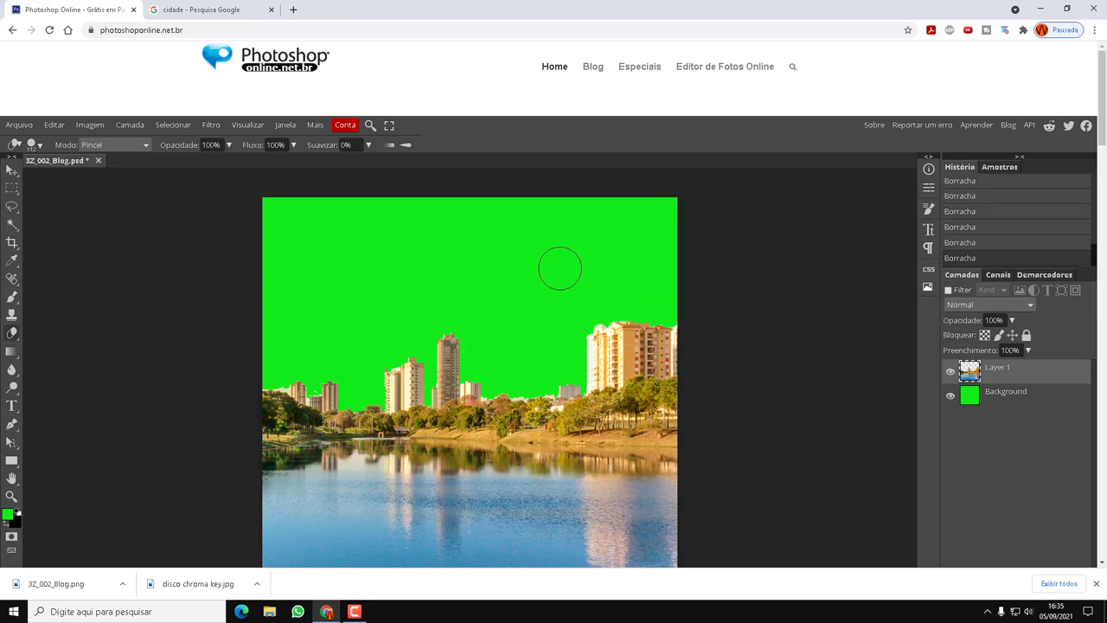
{"action": "mouse_move", "coordinate": [231, 326]}
{"action": "left_mouse_down"}
{"action": "mouse_move", "coordinate": [311, 260]}
{"action": "mouse_move", "coordinate": [346, 249]}
{"action": "left_mouse_up"}
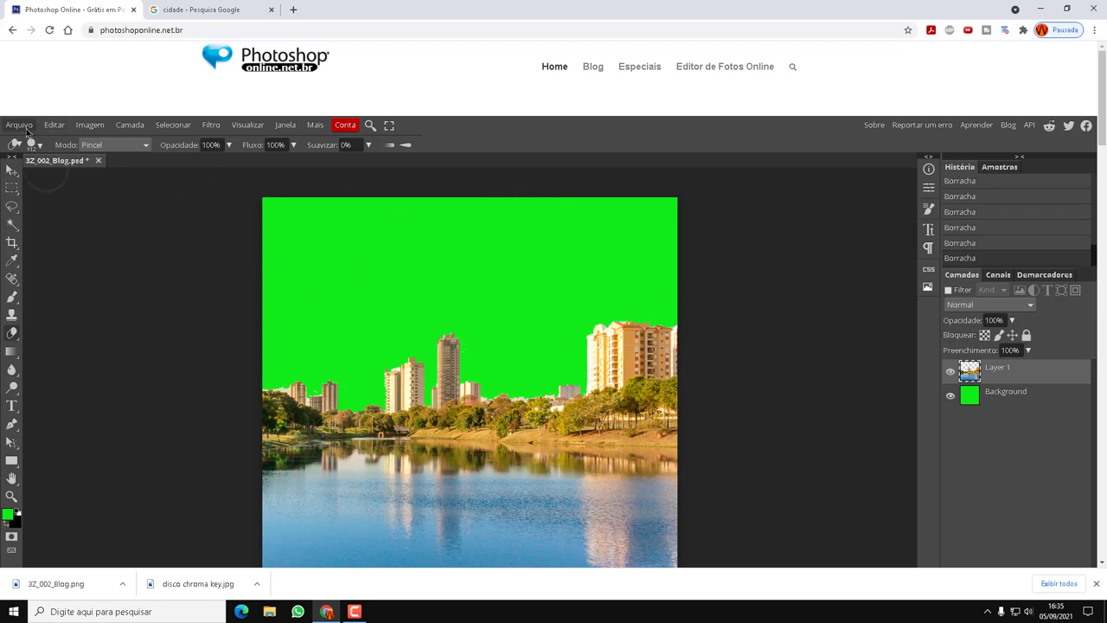
Export the green-background city image as a 1080 × 1080 JPG at 100% quality, named cidade, to the desktop
{"action": "left_click", "coordinate": [26, 126]}
{"action": "mouse_move", "coordinate": [95, 298]}
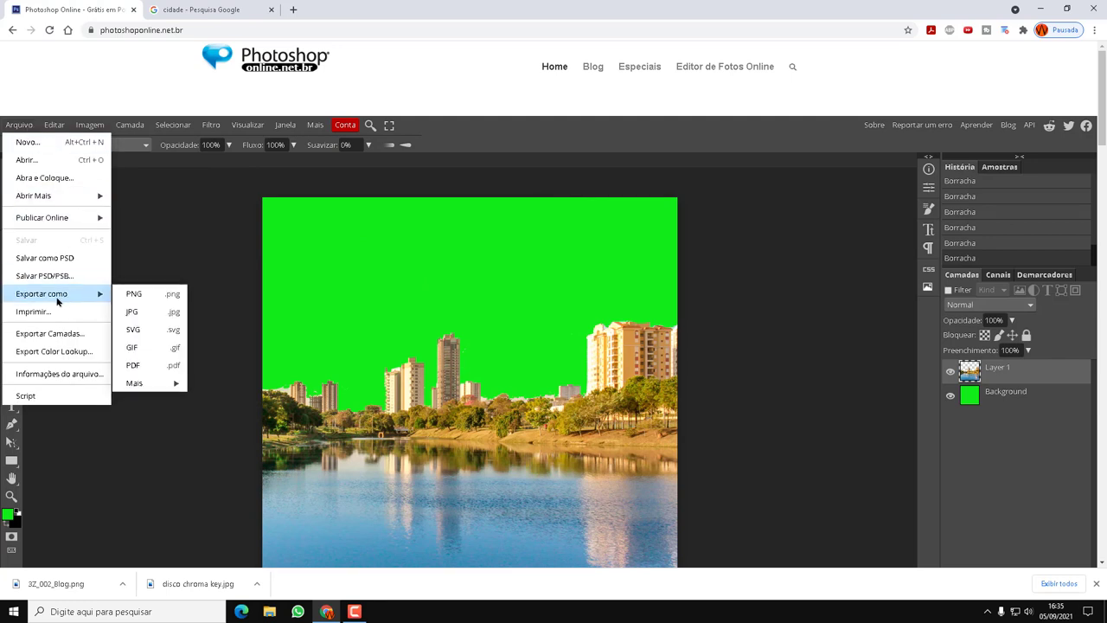
{"action": "left_click", "coordinate": [133, 315]}
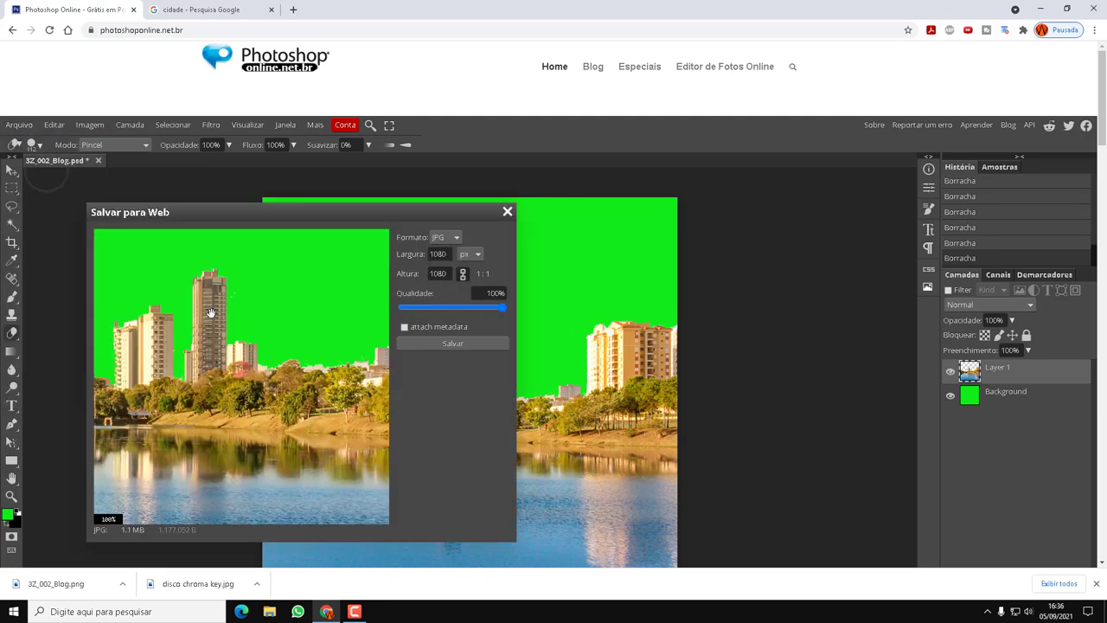
{"action": "left_click", "coordinate": [446, 345]}
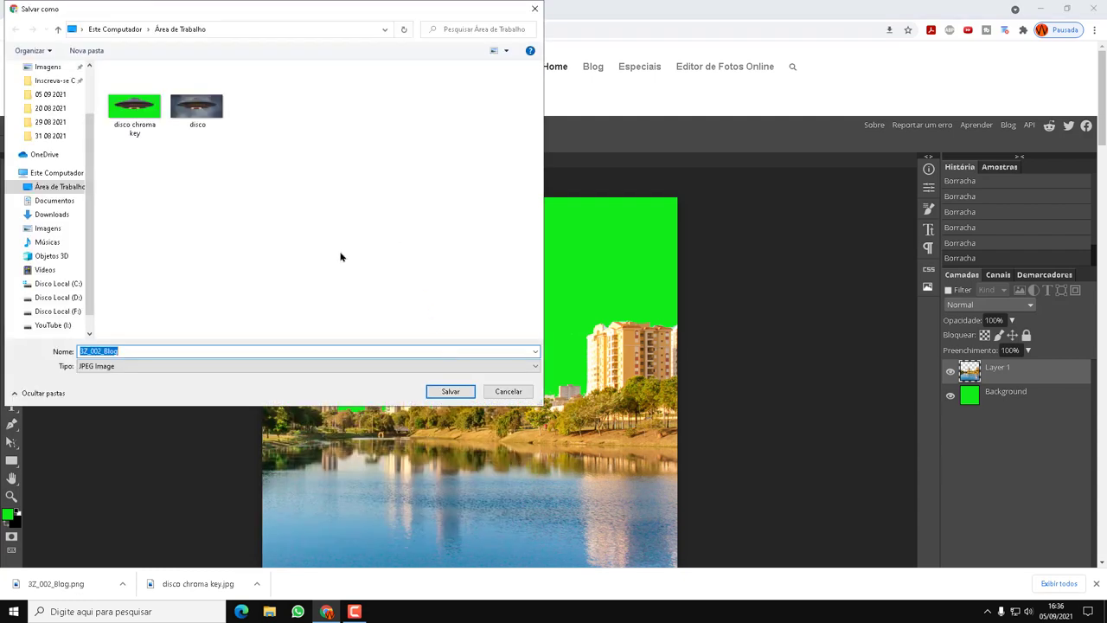
{"action": "type", "text": "d"}
{"action": "type", "text": "idade"}
{"action": "key", "text": "Return"}
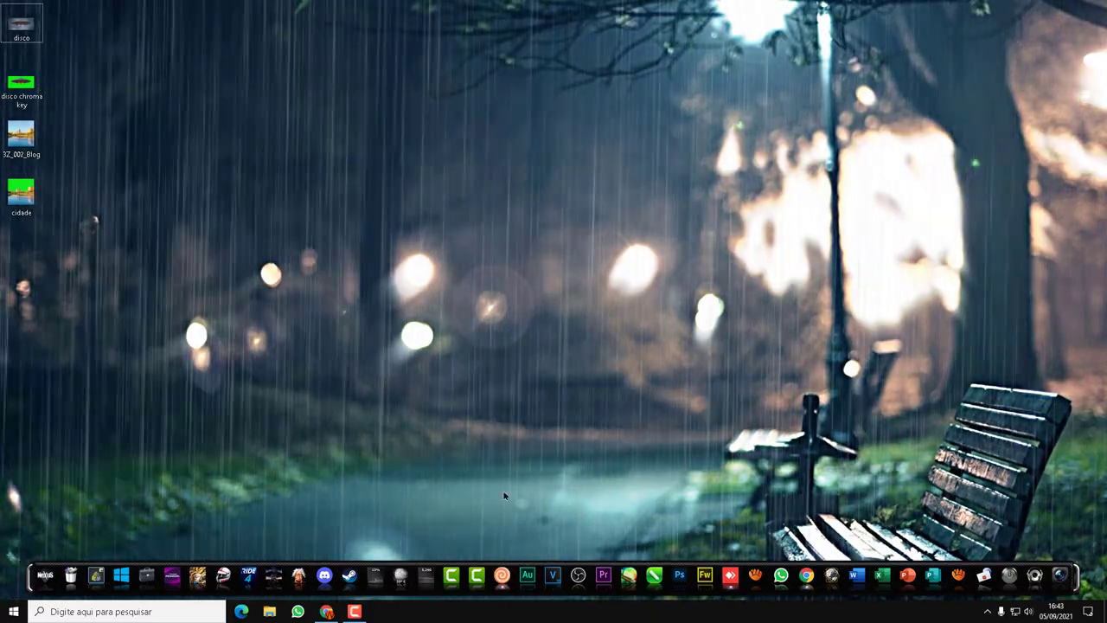
Switch to Camtasia and import 3Z_002_Blog, cidade and disco chroma key into a new project
{"action": "left_click", "coordinate": [483, 565]}
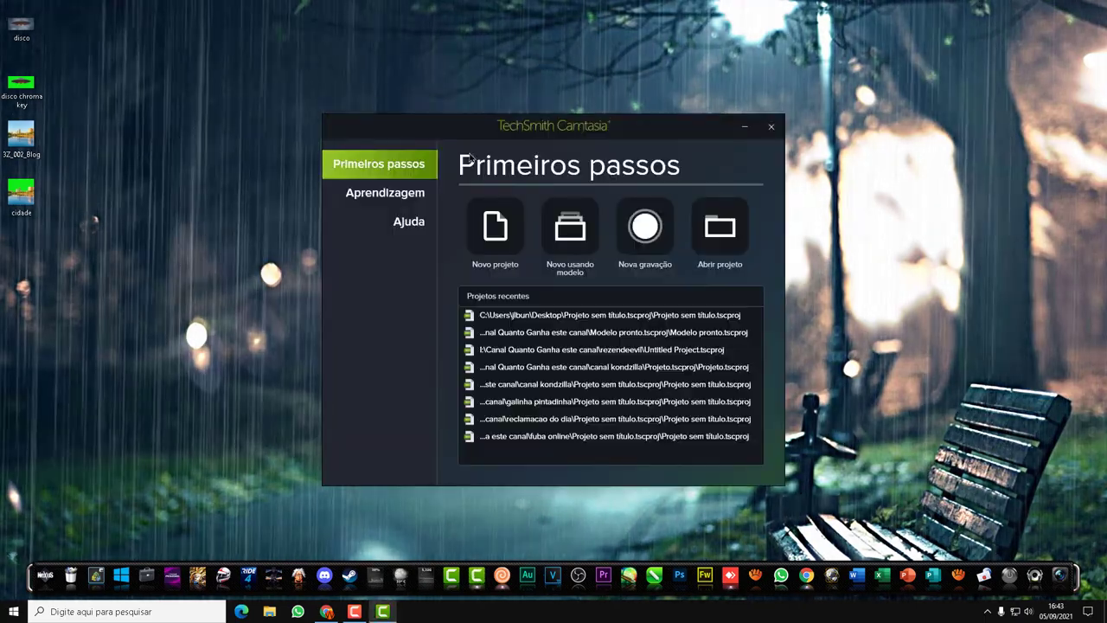
{"action": "left_click", "coordinate": [496, 232]}
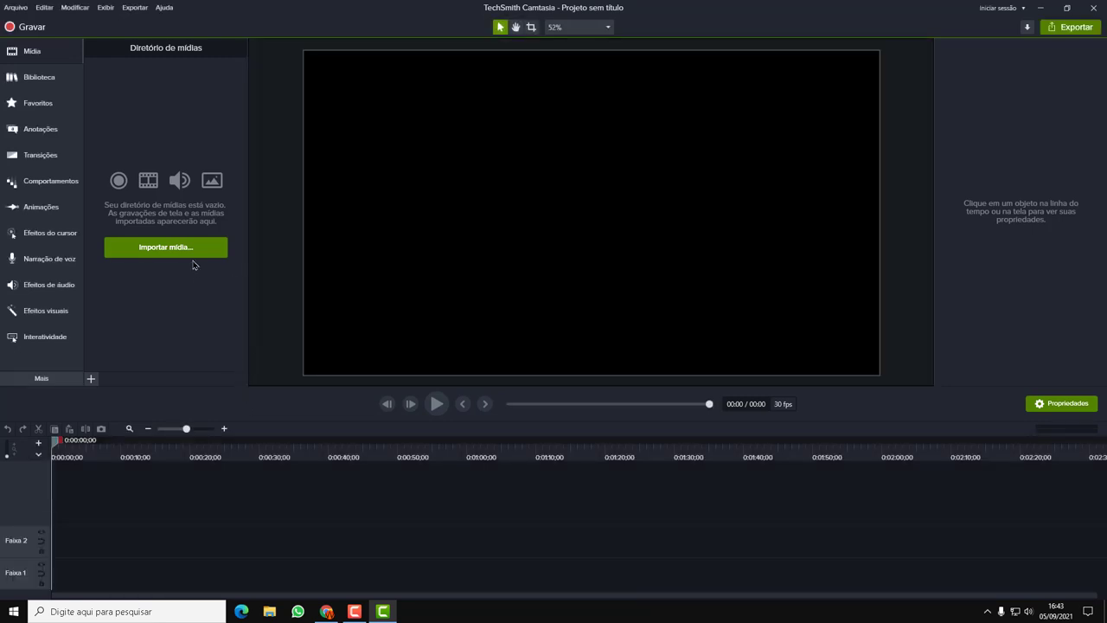
{"action": "left_click", "coordinate": [179, 249]}
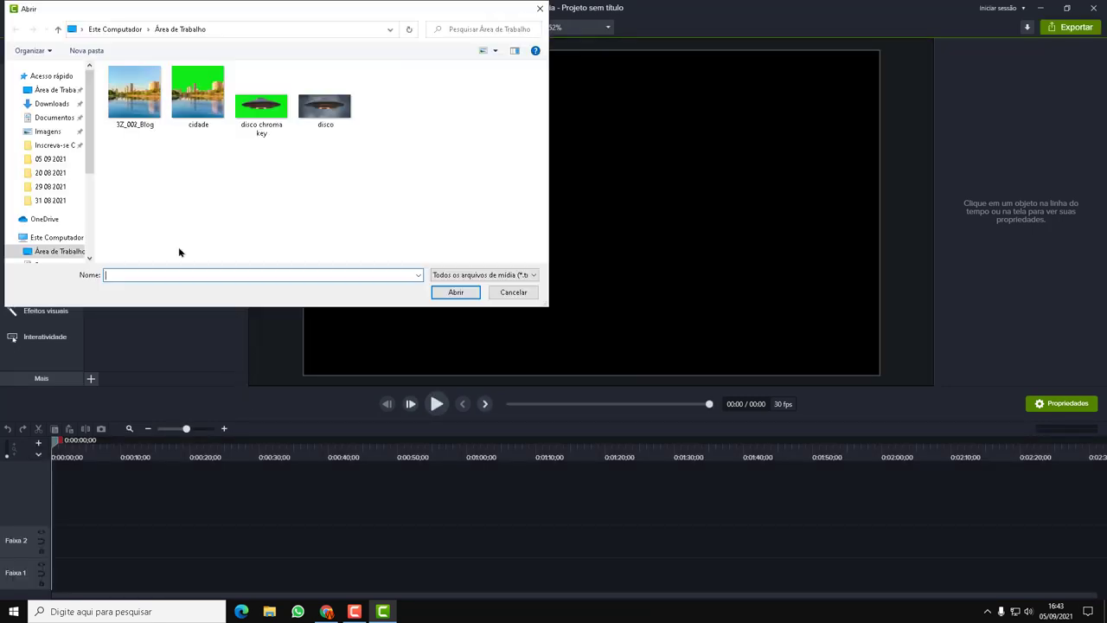
{"action": "left_click", "coordinate": [275, 115]}
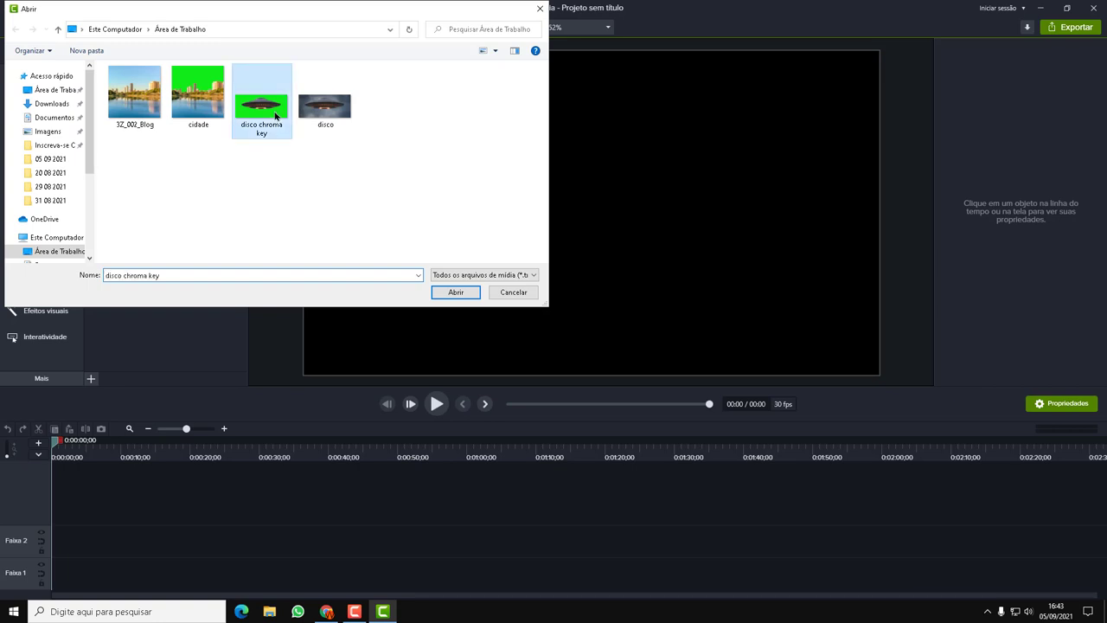
{"action": "left_click", "coordinate": [209, 108], "text": "ctrl"}
{"action": "left_click", "coordinate": [136, 107], "text": "ctrl"}
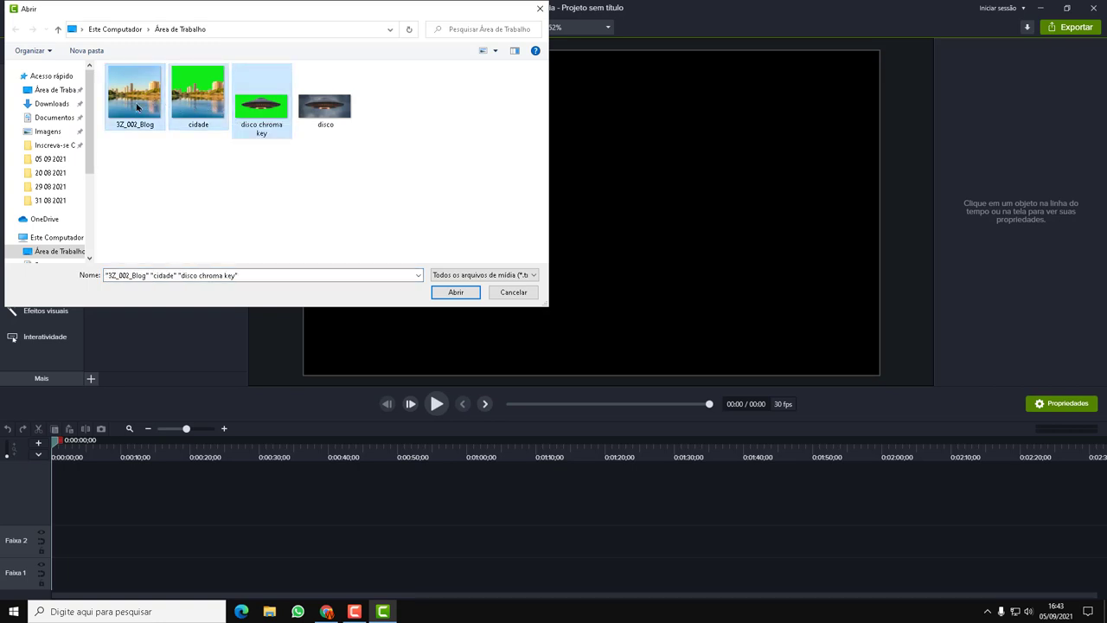
{"action": "left_click", "coordinate": [458, 294]}
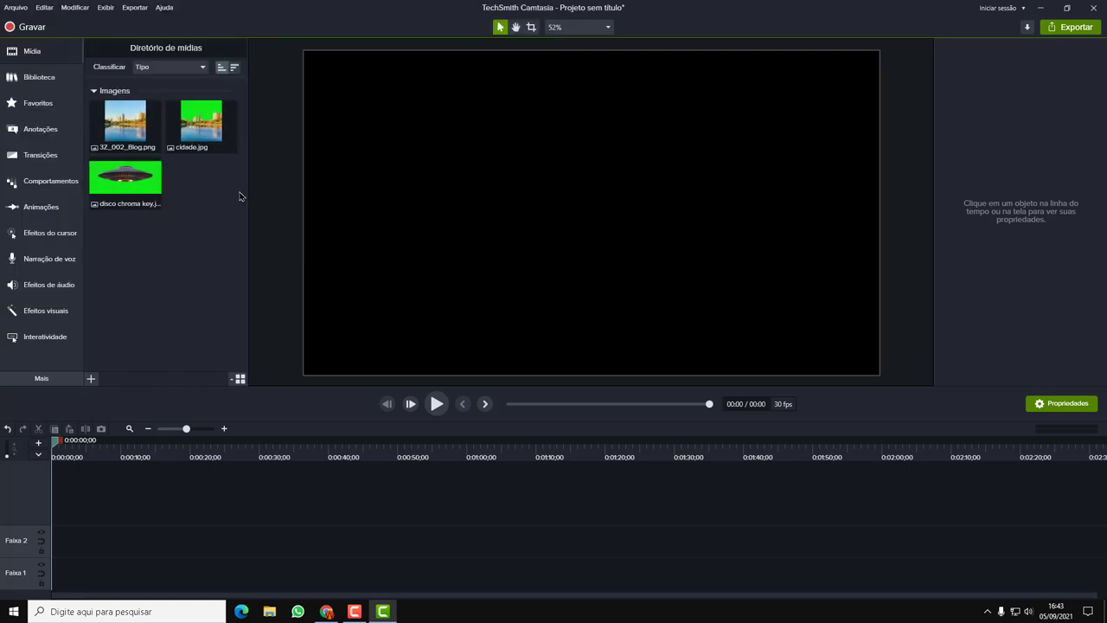
Place 3Z_002_Blog on Faixa 1 with a length of about 36 seconds and cidade on Faixa 3, both starting at zero
{"action": "left_click_drag", "start_coordinate": [126, 121], "coordinate": [306, 575]}
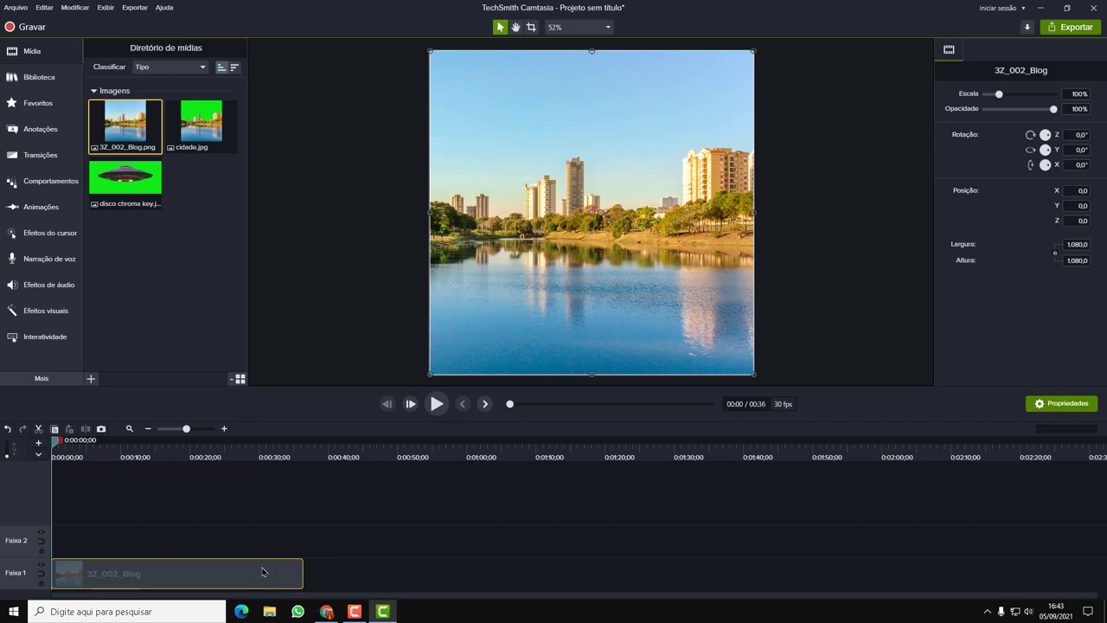
{"action": "left_click", "coordinate": [206, 125]}
{"action": "left_click_drag", "start_coordinate": [206, 126], "coordinate": [47, 513]}
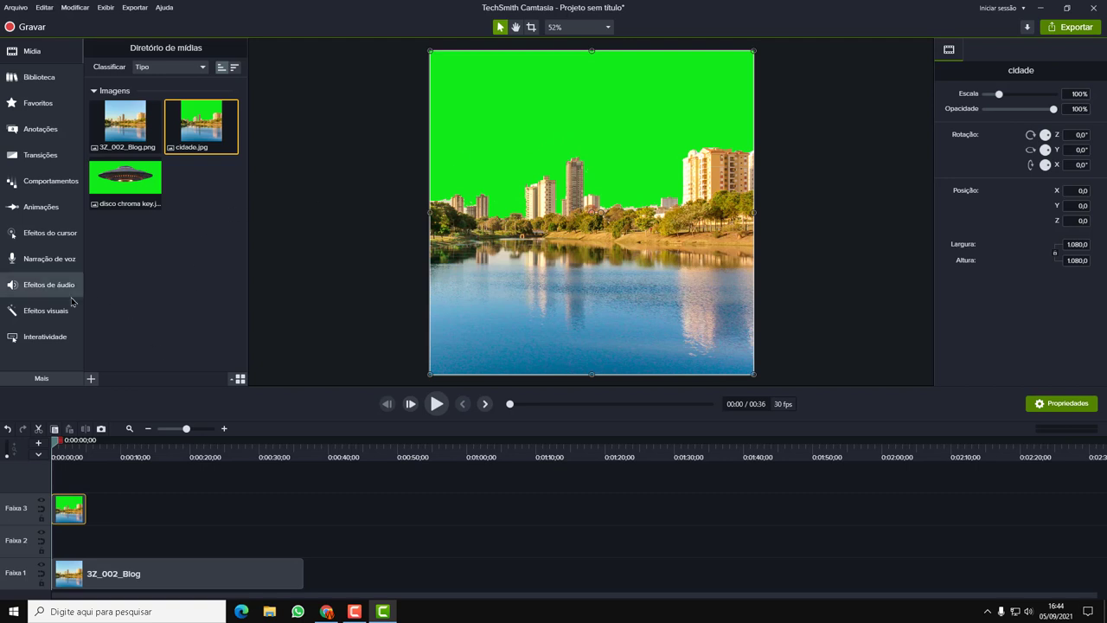
Apply the Remover uma cor effect to the cidade clip with 64% tolerance and extend the clip to match 3Z_002_Blog
{"action": "left_click", "coordinate": [46, 310]}
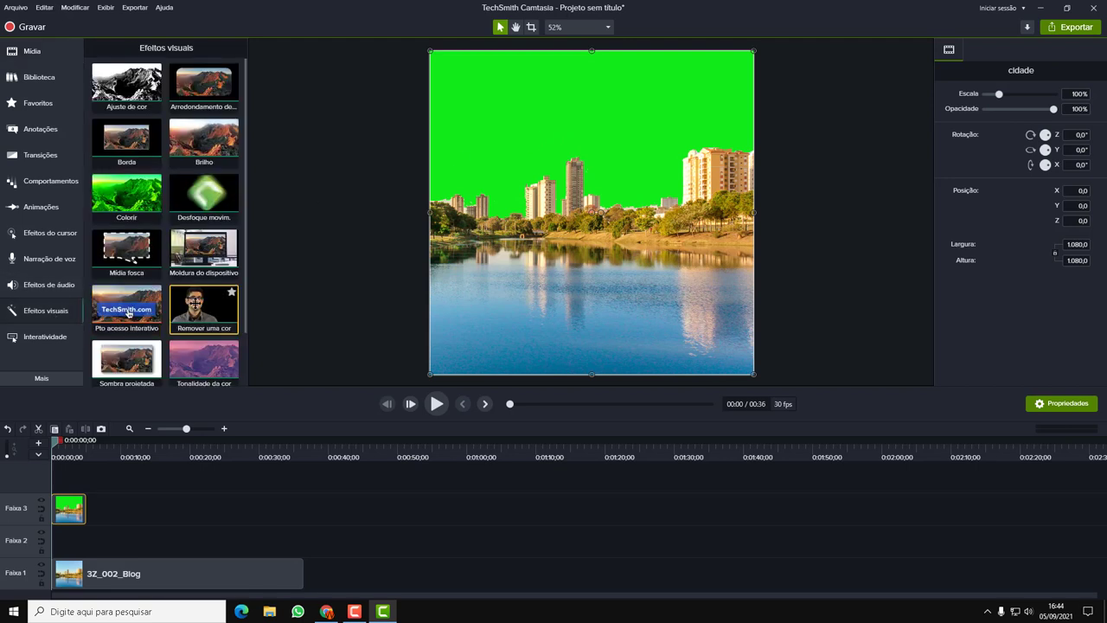
{"action": "left_click_drag", "start_coordinate": [171, 305], "coordinate": [82, 512]}
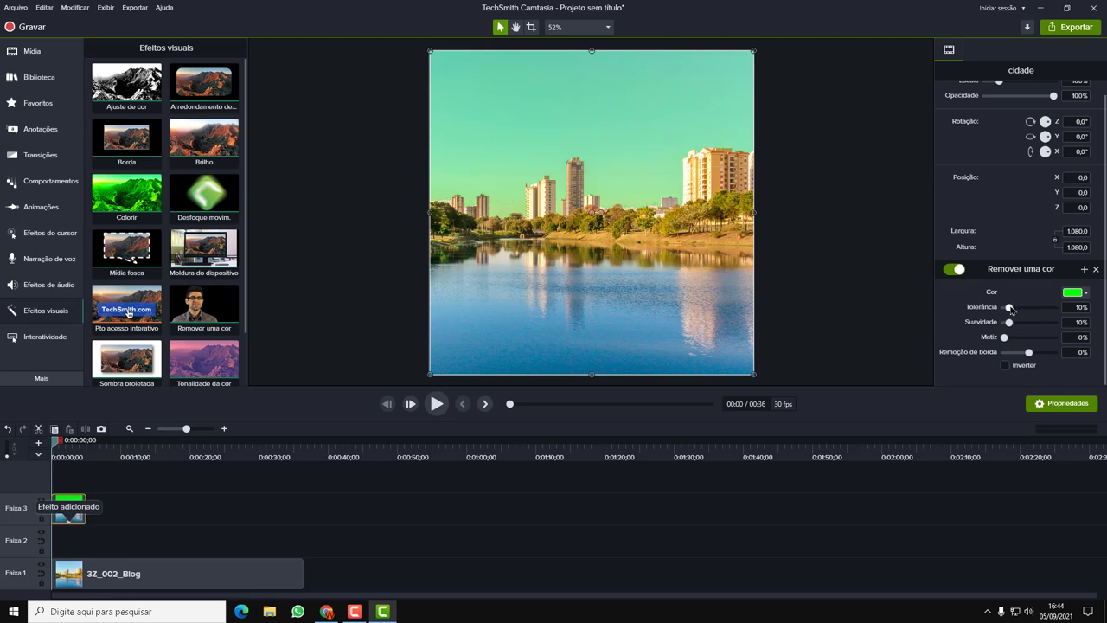
{"action": "left_click_drag", "start_coordinate": [1010, 309], "coordinate": [1038, 316]}
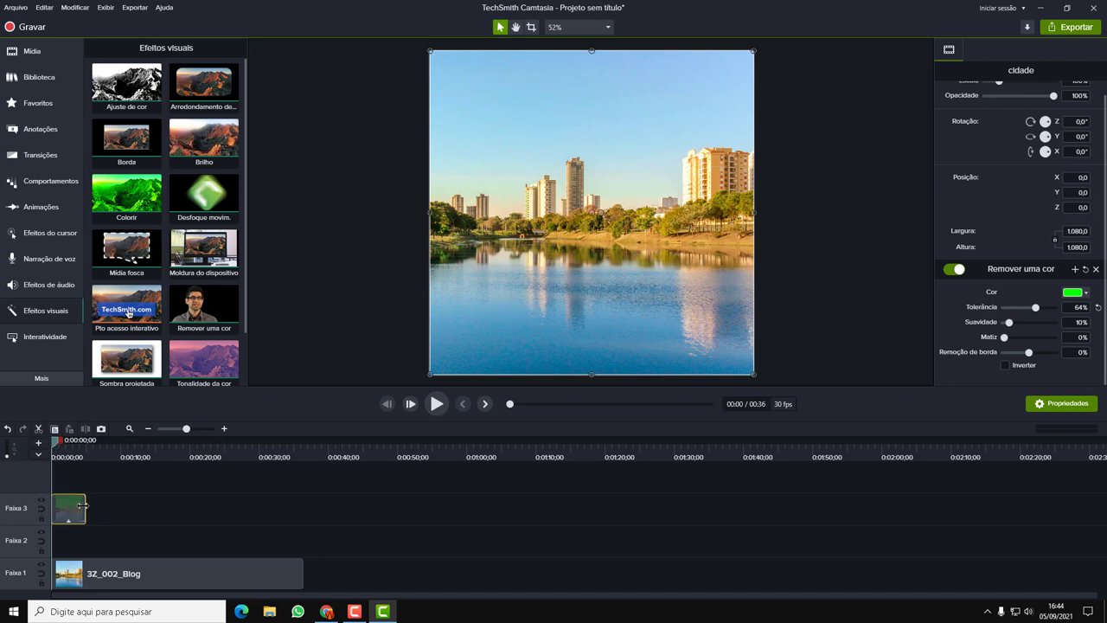
{"action": "left_click_drag", "start_coordinate": [85, 513], "coordinate": [305, 517]}
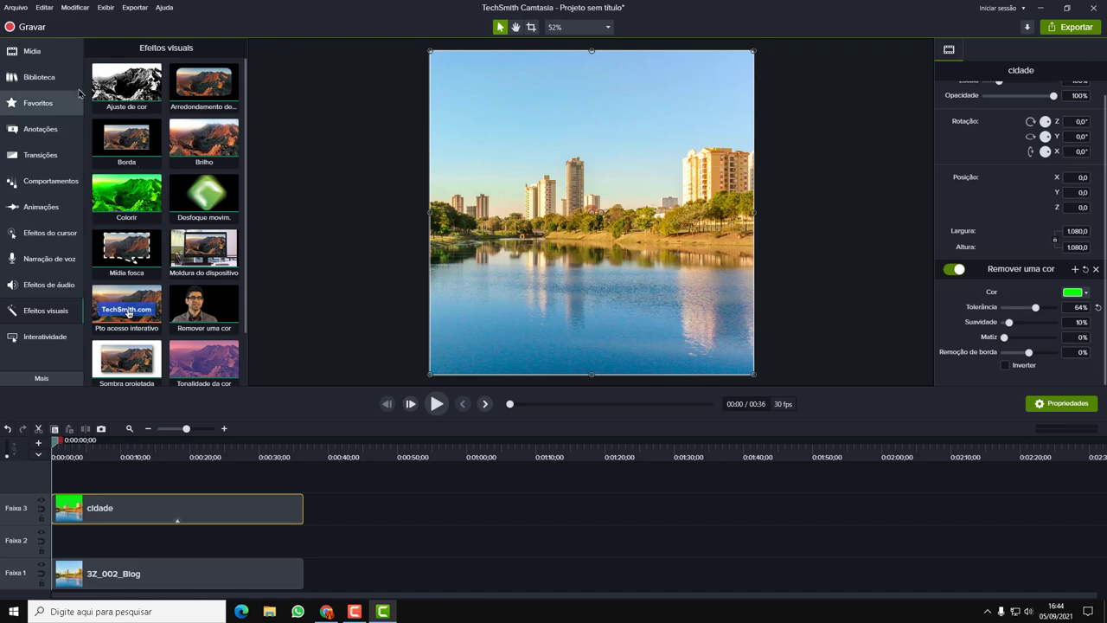
Place disco chroma key at the start of Faixa 2, between the two city clips, keeping cidade at its original canvas position
{"action": "left_click", "coordinate": [32, 51]}
{"action": "left_click_drag", "start_coordinate": [151, 176], "coordinate": [60, 541]}
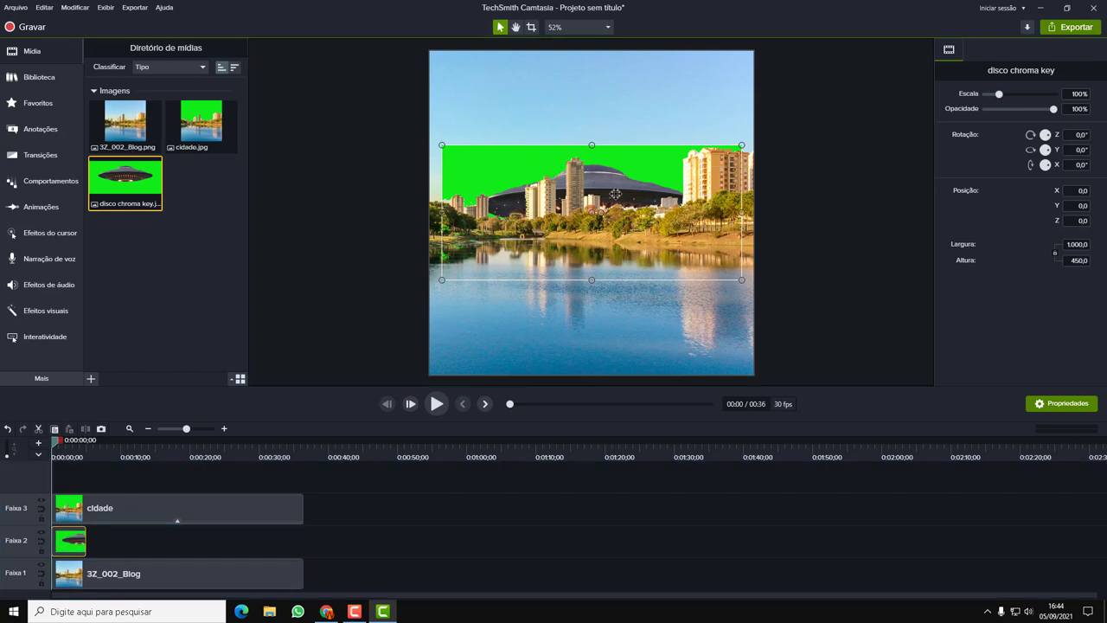
{"action": "left_click_drag", "start_coordinate": [616, 197], "coordinate": [619, 176]}
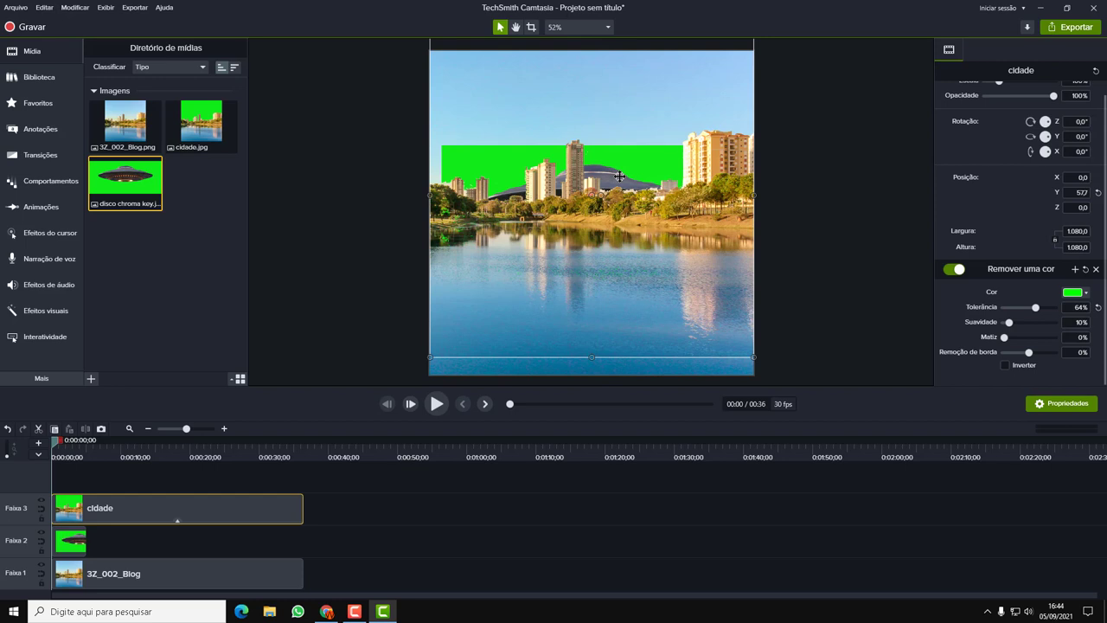
{"action": "key", "text": "ctrl+z"}
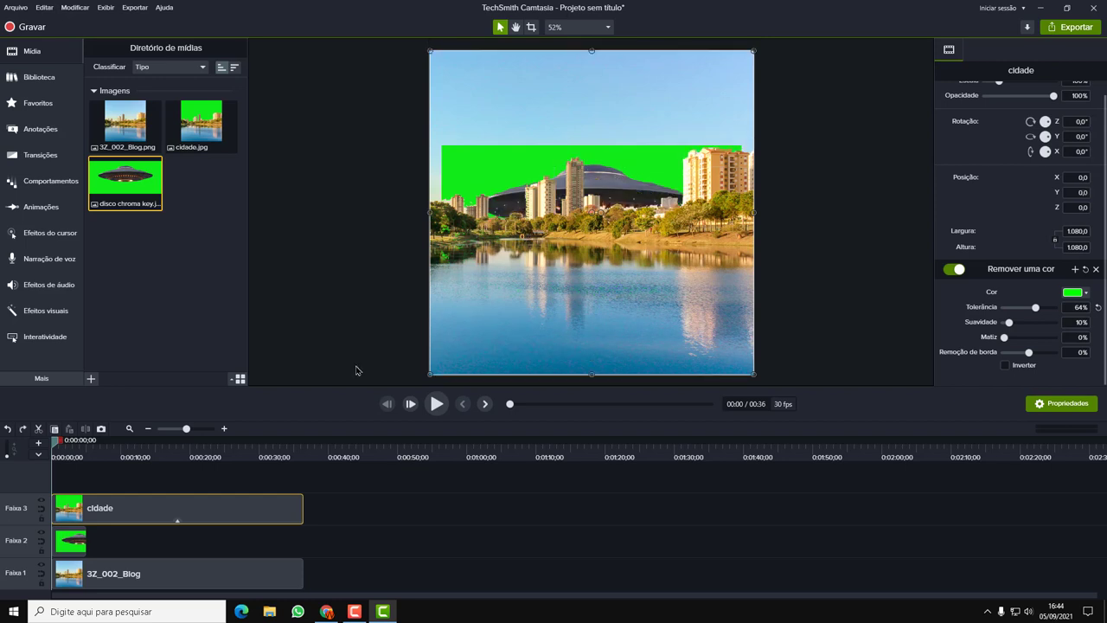
Lock Faixa 1 and Faixa 3 so that only the saucer track can be edited
{"action": "left_click_drag", "start_coordinate": [143, 516], "coordinate": [38, 588]}
{"action": "left_click", "coordinate": [39, 585]}
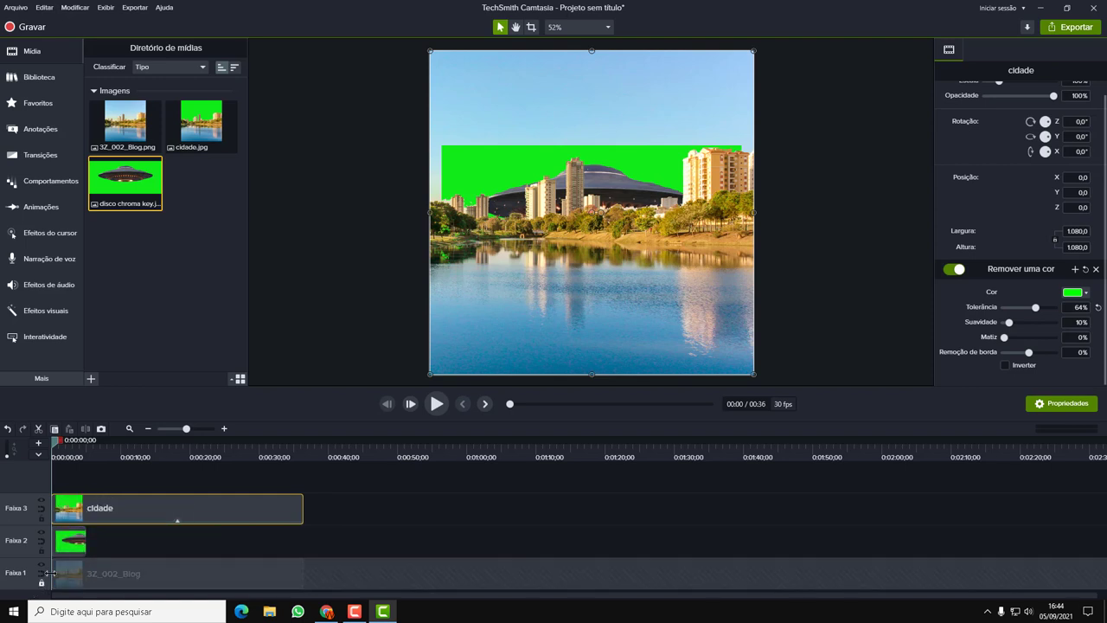
{"action": "left_click", "coordinate": [42, 519]}
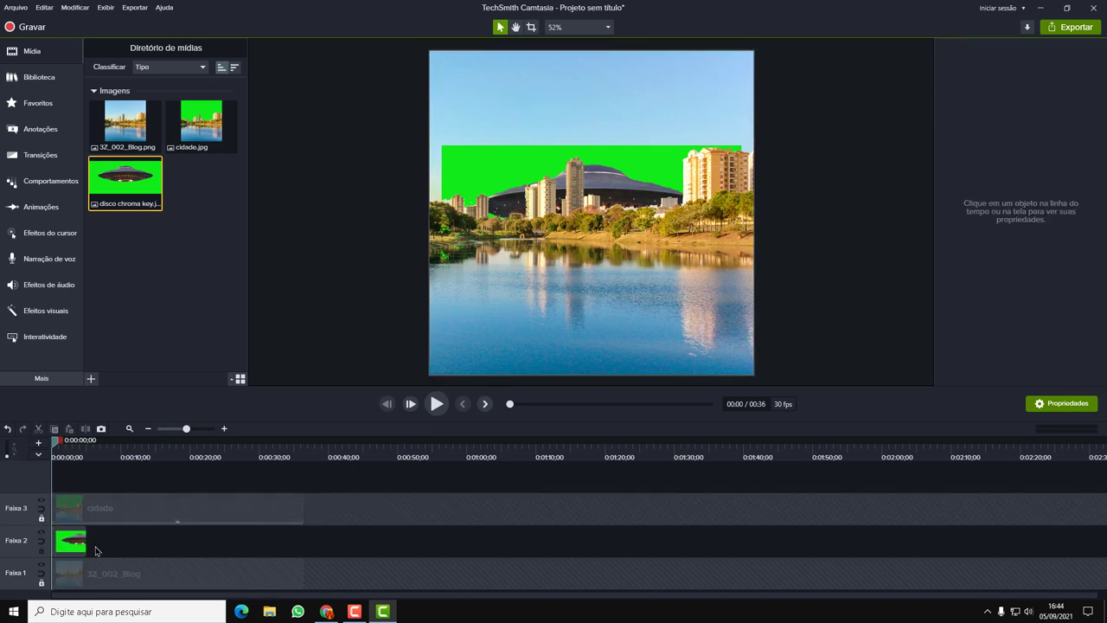
Extend the disco chroma key clip to match the city clips and raise the saucer on the canvas to Y 225
{"action": "left_click_drag", "start_coordinate": [87, 542], "coordinate": [303, 542]}
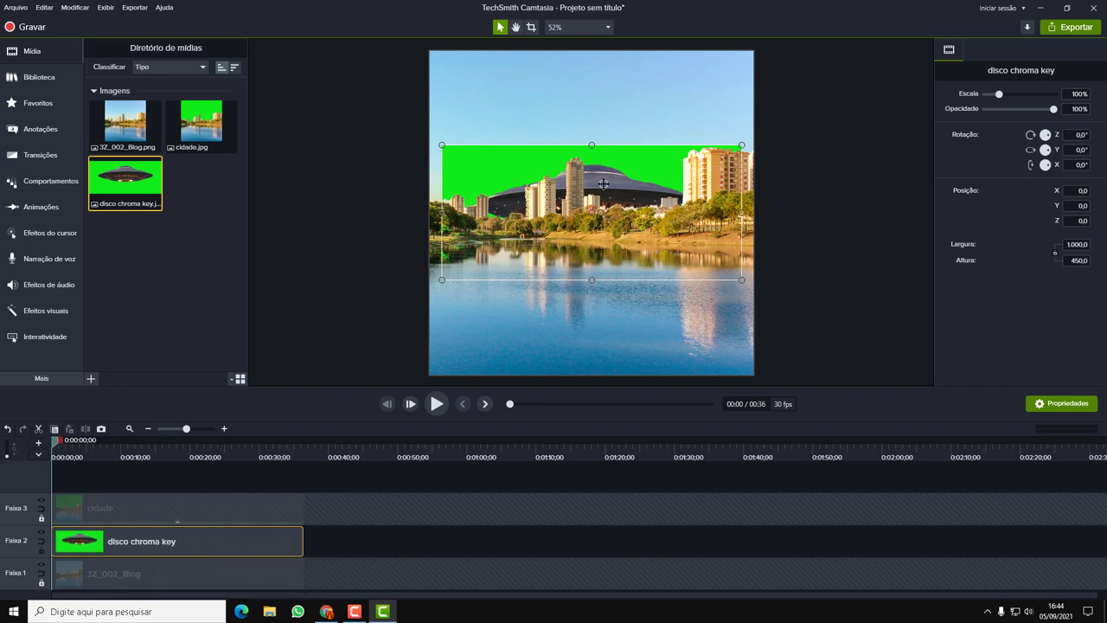
{"action": "left_click_drag", "start_coordinate": [603, 183], "coordinate": [603, 116]}
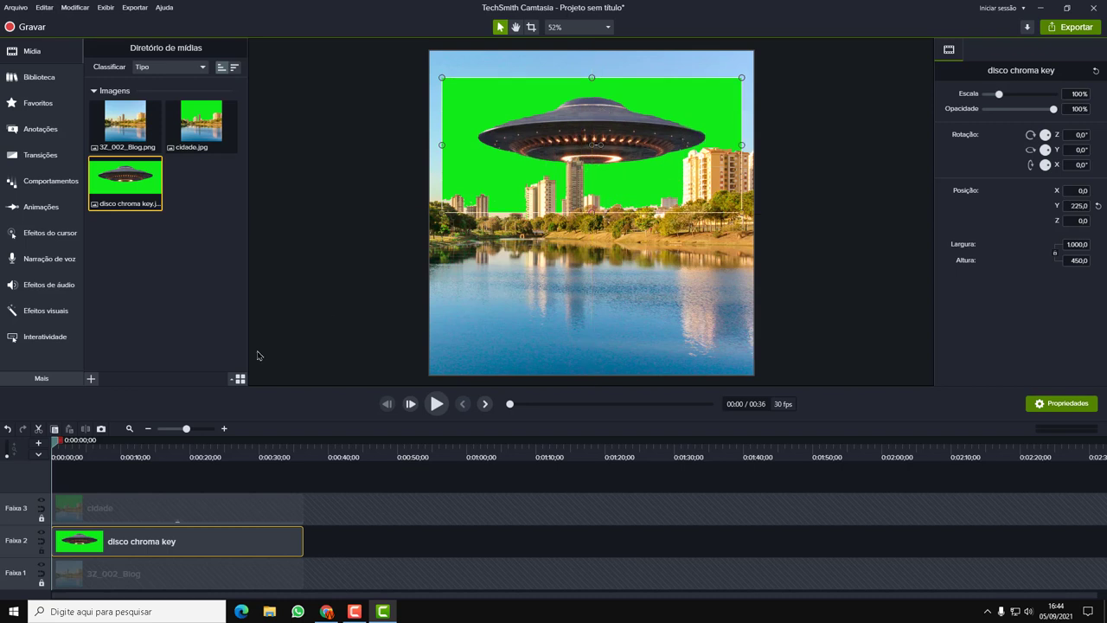
Apply the Remover uma cor effect to the disco chroma key clip and set its tolerance to 59%
{"action": "left_click", "coordinate": [48, 314]}
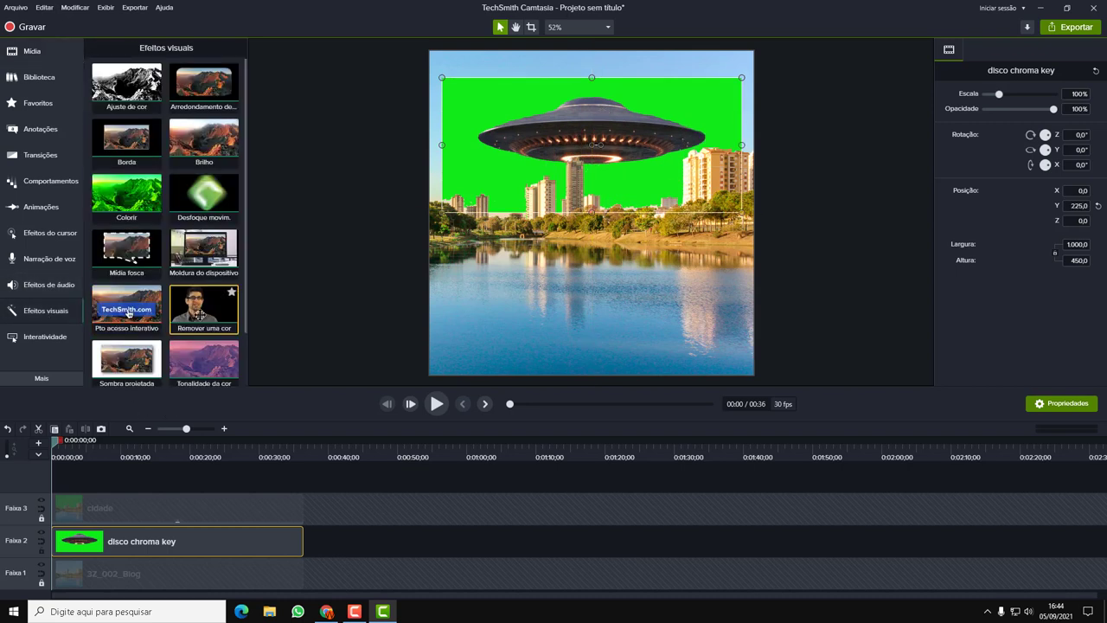
{"action": "left_click_drag", "start_coordinate": [204, 309], "coordinate": [143, 541]}
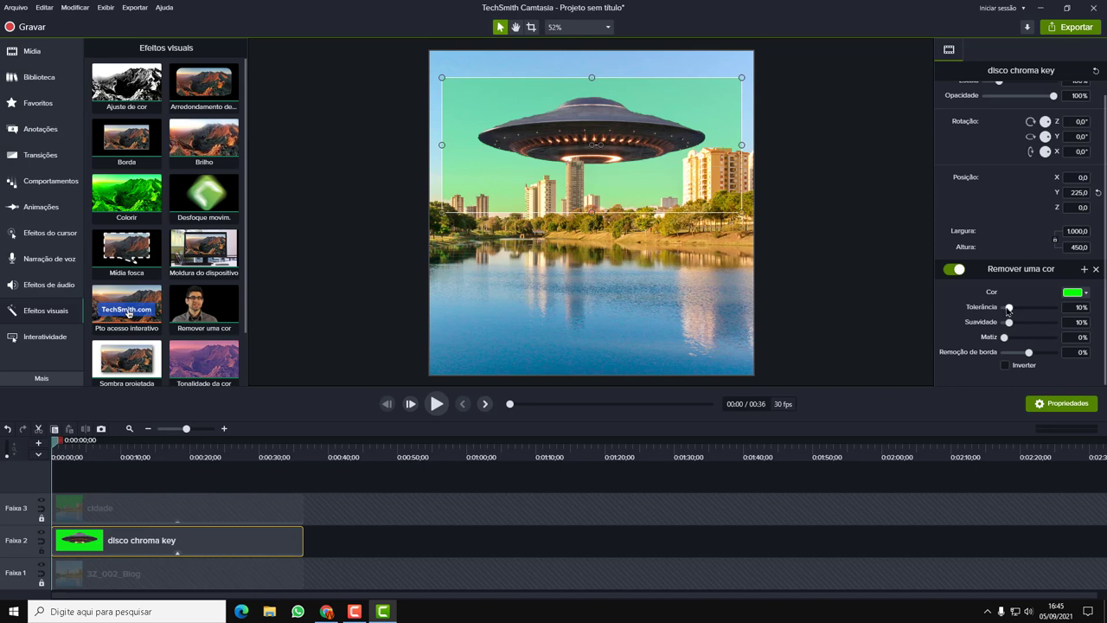
{"action": "left_click_drag", "start_coordinate": [1008, 310], "coordinate": [1031, 319]}
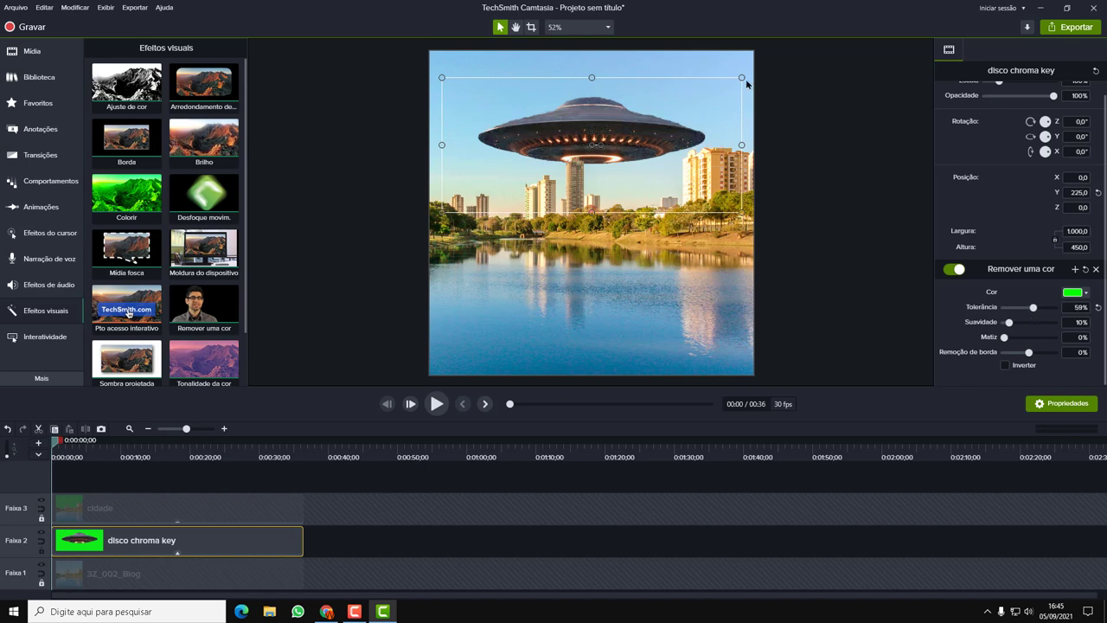
Shrink the saucer to 500 × 225 and position it in the sky above the tallest tower, at about X -21, Y 314
{"action": "left_click_drag", "start_coordinate": [741, 77], "coordinate": [576, 104]}
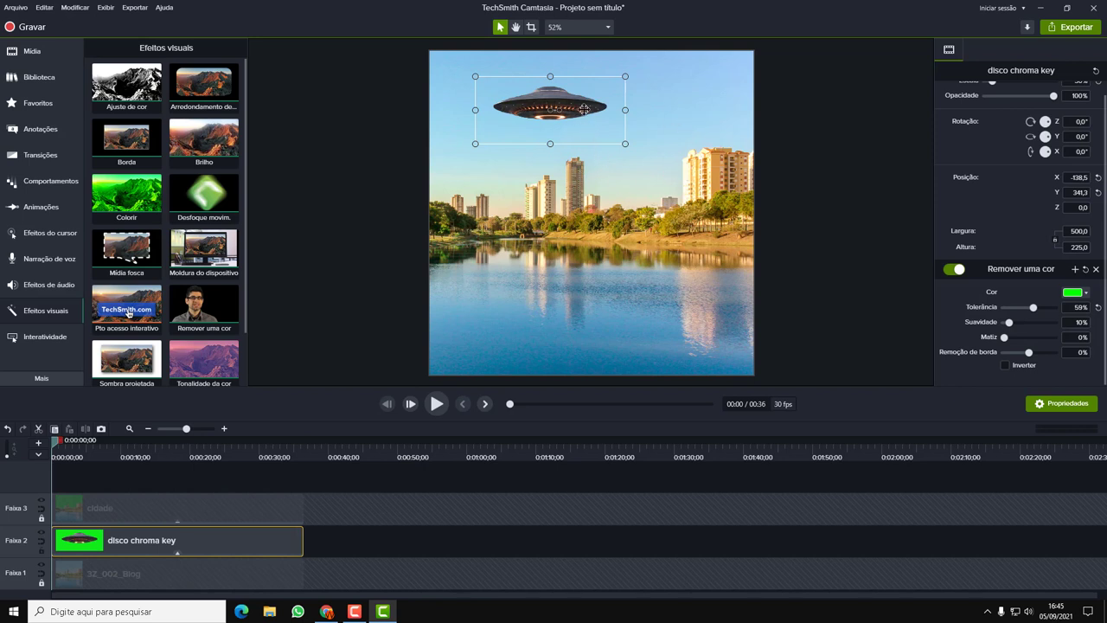
{"action": "left_click_drag", "start_coordinate": [585, 109], "coordinate": [614, 178]}
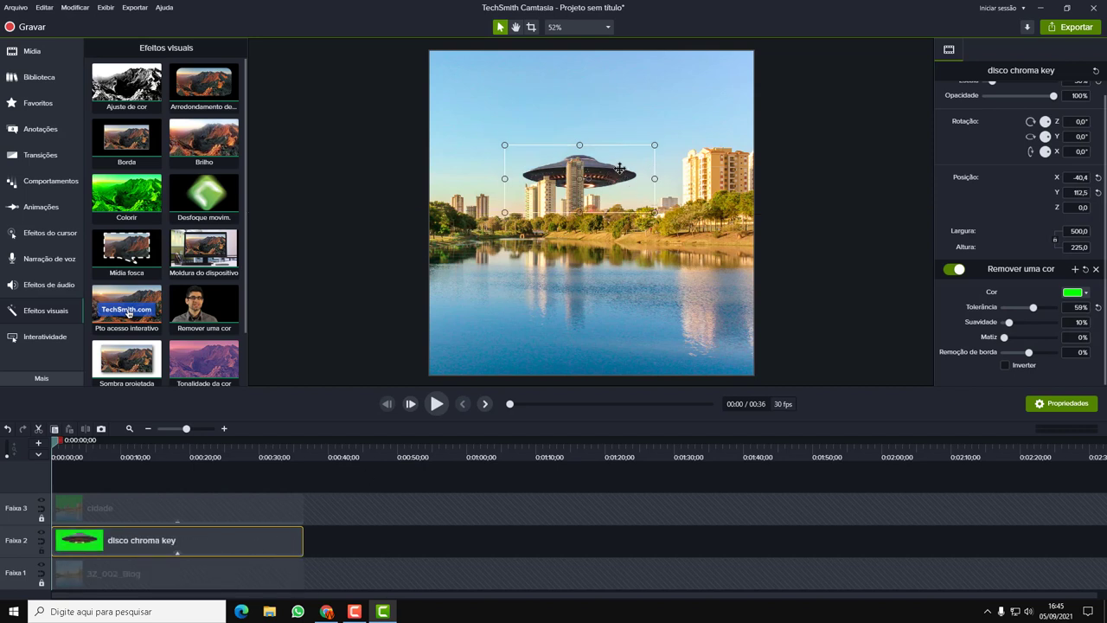
{"action": "left_click_drag", "start_coordinate": [620, 168], "coordinate": [623, 108]}
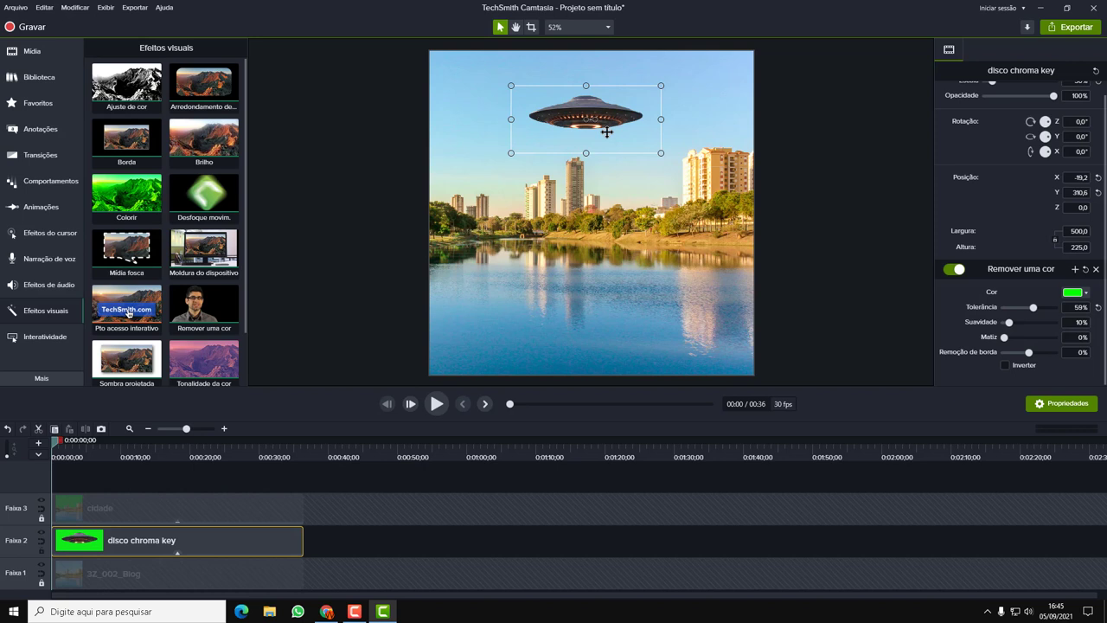
{"action": "mouse_move", "coordinate": [608, 132]}
{"action": "left_mouse_down"}
{"action": "mouse_move", "coordinate": [597, 122]}
{"action": "mouse_move", "coordinate": [591, 175]}
{"action": "mouse_move", "coordinate": [522, 187]}
{"action": "mouse_move", "coordinate": [520, 154]}
{"action": "mouse_move", "coordinate": [628, 183]}
{"action": "mouse_move", "coordinate": [648, 136]}
{"action": "mouse_move", "coordinate": [638, 116]}
{"action": "mouse_move", "coordinate": [642, 131]}
{"action": "mouse_move", "coordinate": [610, 120]}
{"action": "left_mouse_up"}
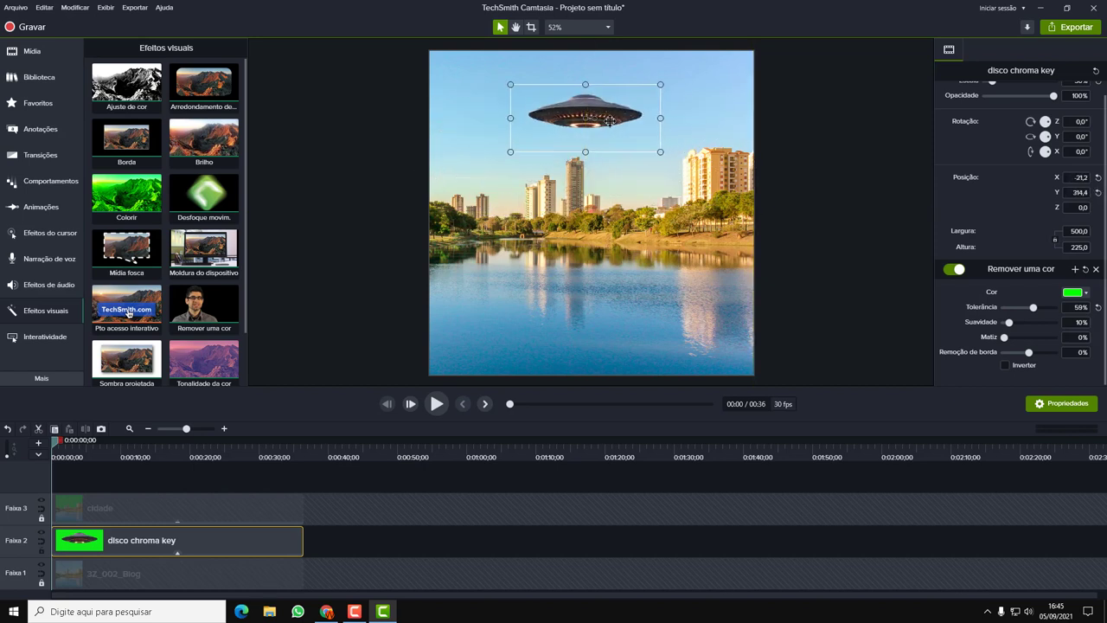